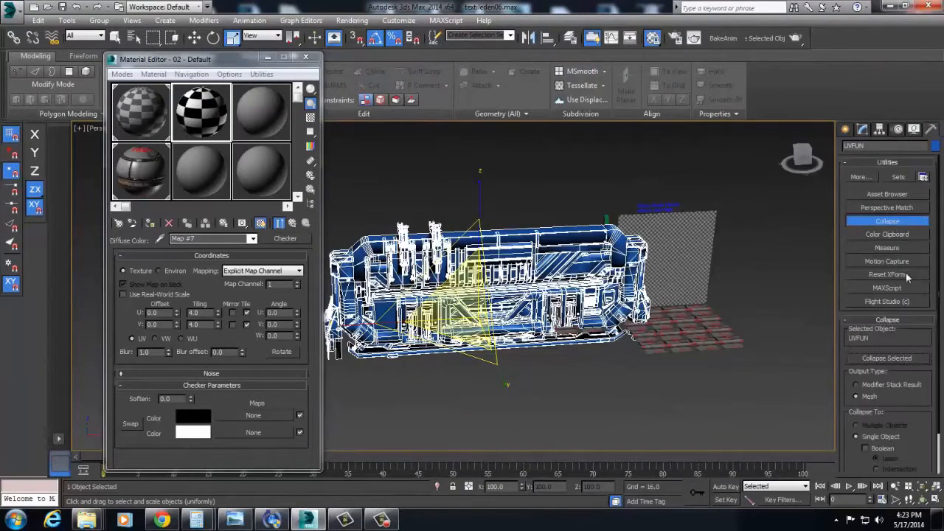
# Step: Add a Smooth modifier to the UVFUN mesh and inspect the shading across its front panels
pyautogui.click(862, 129)
pyautogui.click(888, 165)
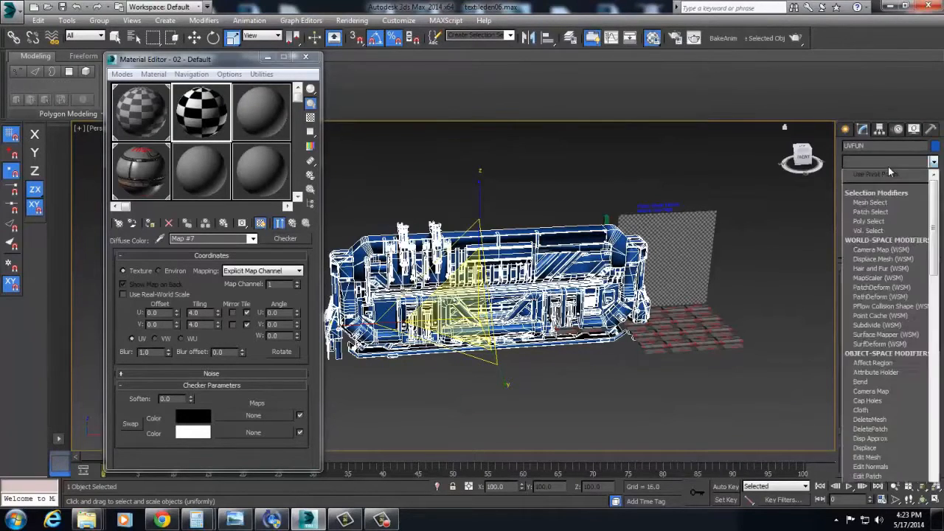
pyautogui.write('sm')
pyautogui.press('Return')
pyautogui.keyDown('alt'); pyautogui.moveTo(716, 230); pyautogui.dragTo(762, 245, button='middle'); pyautogui.keyUp('alt')
pyautogui.moveTo(207, 118); pyautogui.dragTo(500, 254)
pyautogui.scroll(4, 506, 208)
pyautogui.moveTo(560, 284); pyautogui.dragTo(524, 152, button='middle')
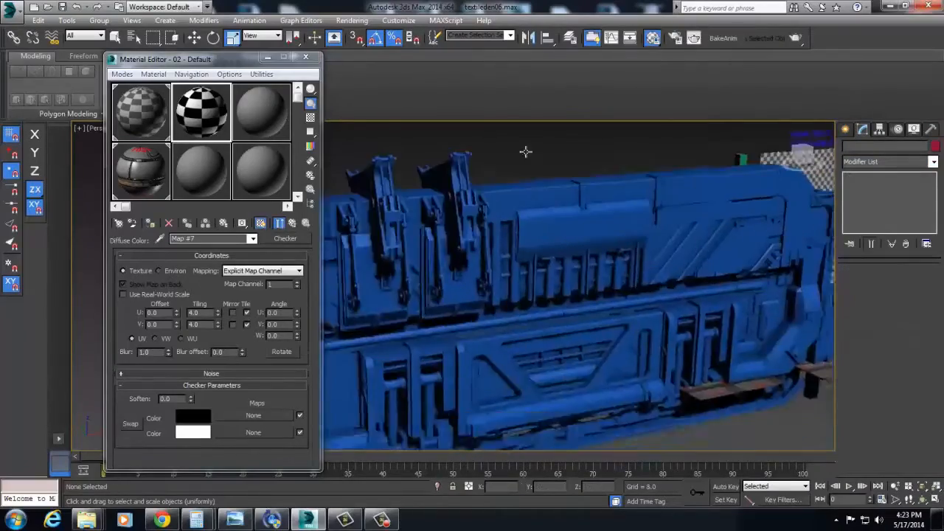
pyautogui.scroll(2, 578, 333)
pyautogui.scroll(-3, 577, 332)
# Step: Move the mesh away from the checker reference planes and reposition it in the Front view
pyautogui.press('w')
pyautogui.moveTo(568, 325); pyautogui.dragTo(382, 310)
pyautogui.moveTo(483, 355); pyautogui.dragTo(527, 334, button='middle')
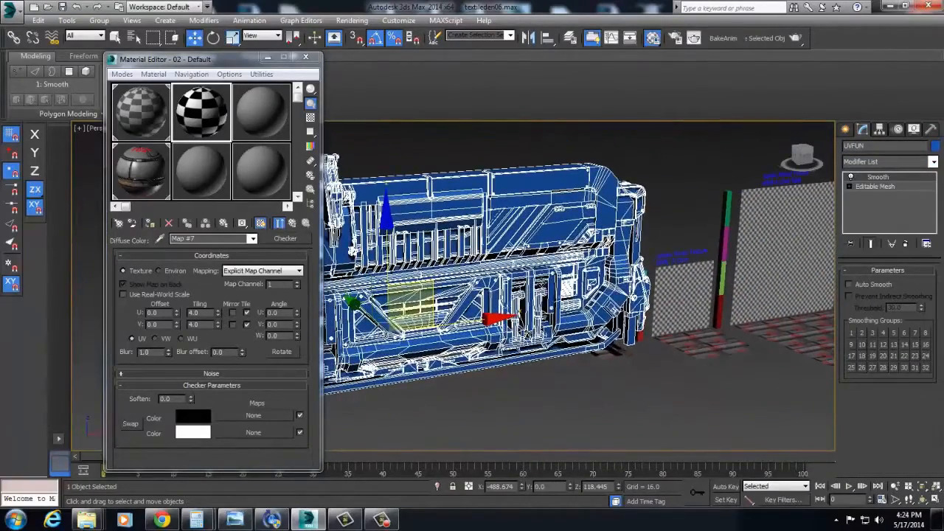
pyautogui.press('f')
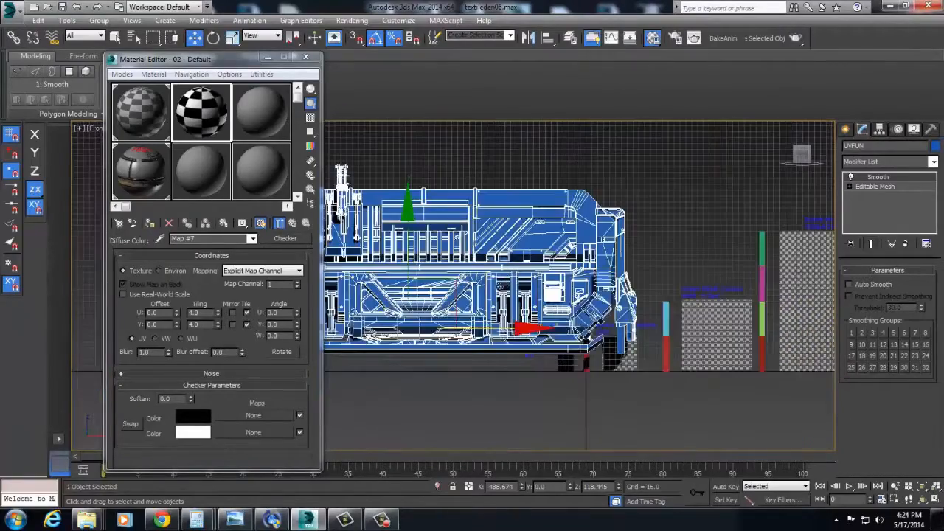
pyautogui.moveTo(498, 287); pyautogui.dragTo(605, 268, button='middle')
pyautogui.scroll(-3, 544, 294)
pyautogui.moveTo(544, 294); pyautogui.dragTo(461, 300, button='middle')
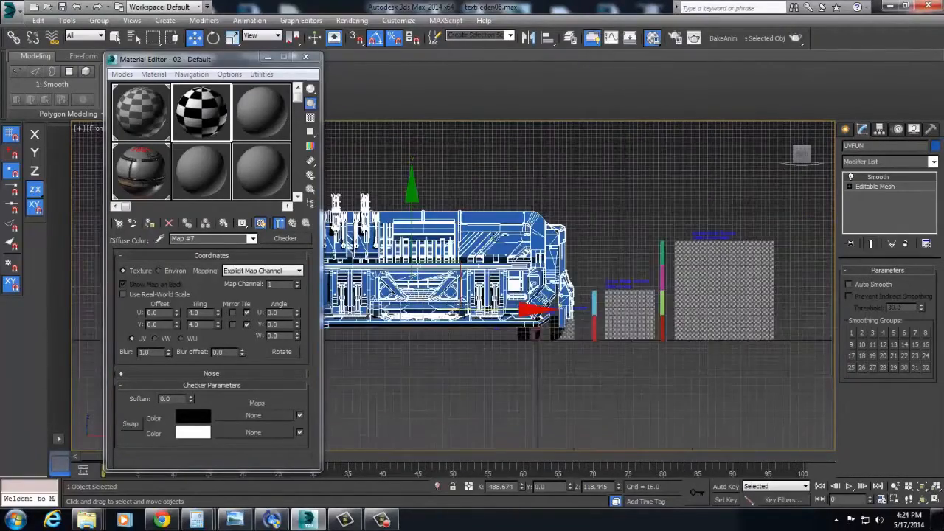
pyautogui.moveTo(510, 285); pyautogui.dragTo(589, 301, button='middle')
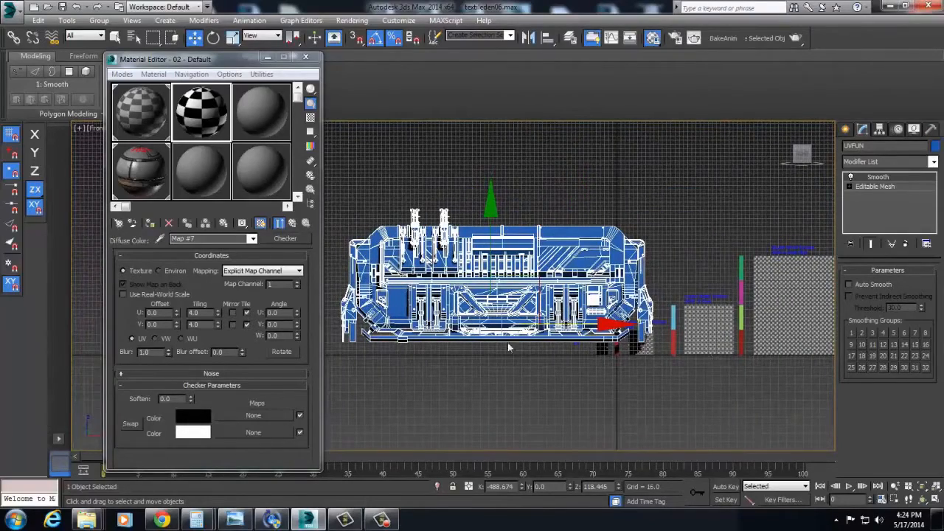
pyautogui.moveTo(512, 313); pyautogui.dragTo(583, 323, button='middle')
pyautogui.moveTo(599, 292); pyautogui.dragTo(572, 301)
# Step: Scale the mesh uniformly to 50% in the Front view
pyautogui.press('r')
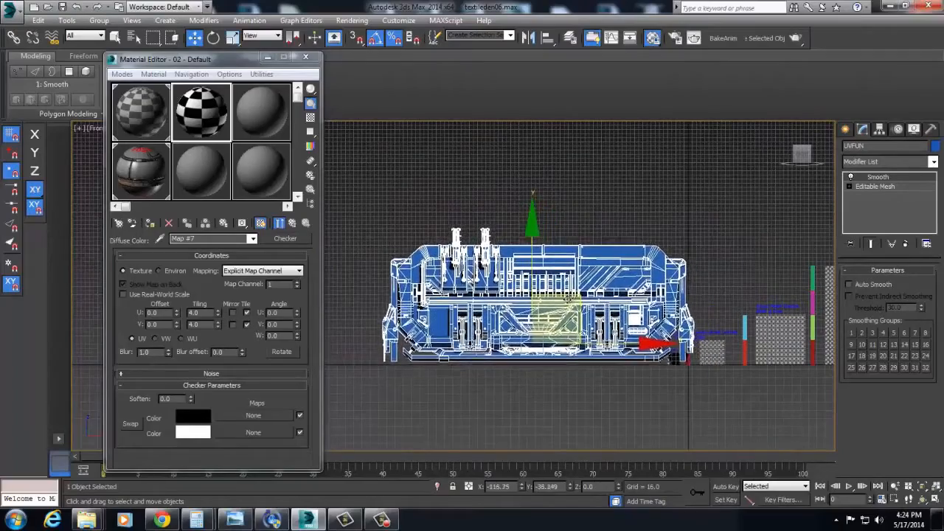
pyautogui.scroll(5, 649, 396)
pyautogui.moveTo(407, 283); pyautogui.dragTo(524, 308, button='middle')
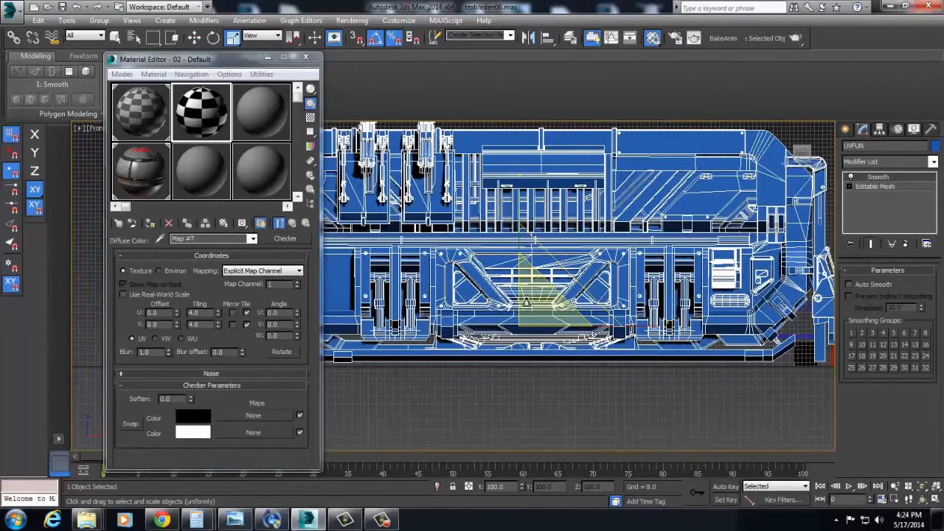
pyautogui.scroll(-5, 487, 339)
pyautogui.moveTo(520, 295); pyautogui.dragTo(495, 360)
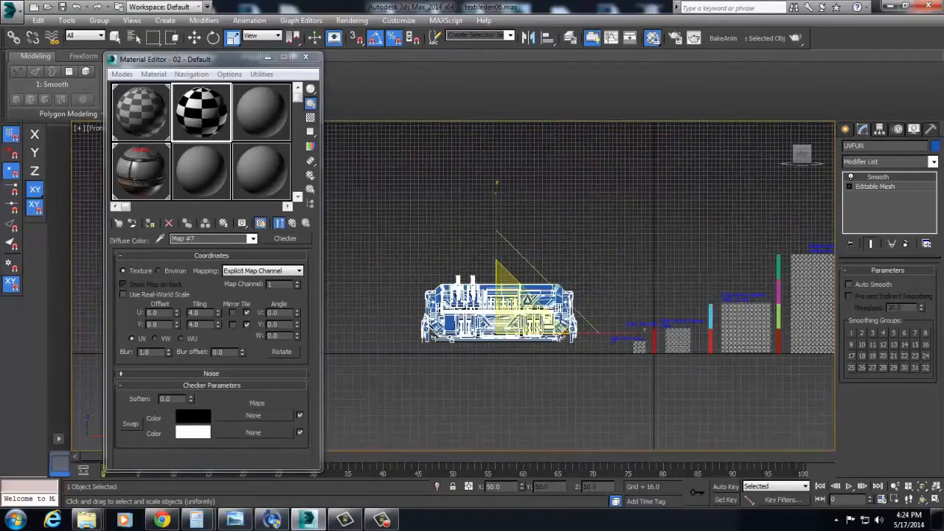
# Step: Move the scaled mesh onto the ground line beside the checker scale-reference planes
pyautogui.press('w')
pyautogui.moveTo(530, 303); pyautogui.dragTo(663, 316)
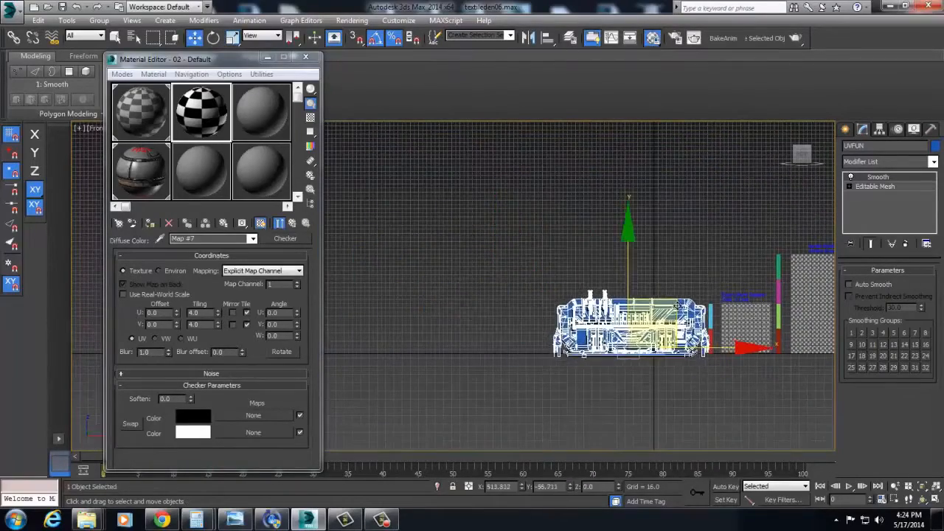
pyautogui.scroll(5, 679, 317)
pyautogui.moveTo(671, 344); pyautogui.dragTo(591, 291, button='middle')
pyautogui.scroll(2, 591, 291)
# Step: Scale the mesh down further against the reference planes and realign it with the ground line
pyautogui.press('r')
pyautogui.moveTo(462, 318); pyautogui.dragTo(455, 351)
pyautogui.press('w')
pyautogui.moveTo(489, 294); pyautogui.dragTo(550, 304)
pyautogui.press('r')
pyautogui.press('w')
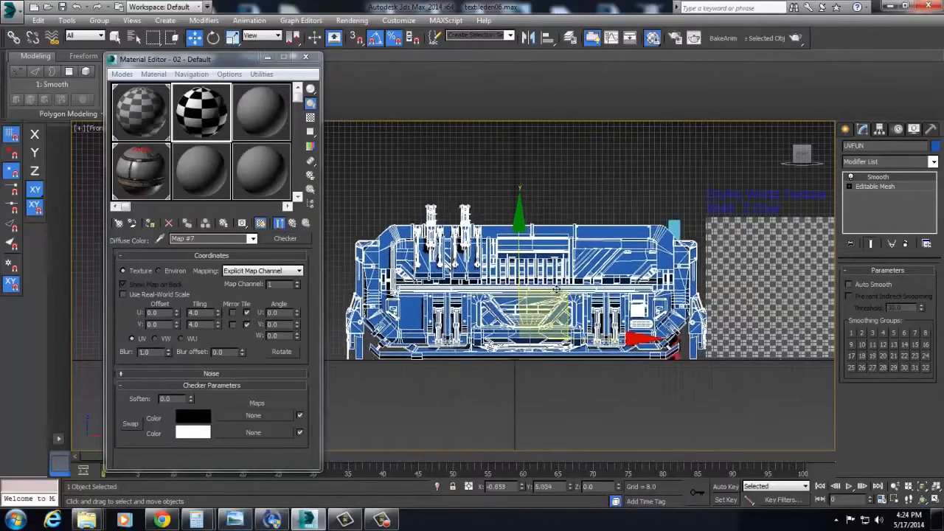
# Step: Set transforms to affect only the pivot and snap it to the lower-left corner vertex of the mesh's base rail
pyautogui.moveTo(562, 320); pyautogui.dragTo(612, 251, button='middle')
pyautogui.scroll(2, 609, 290)
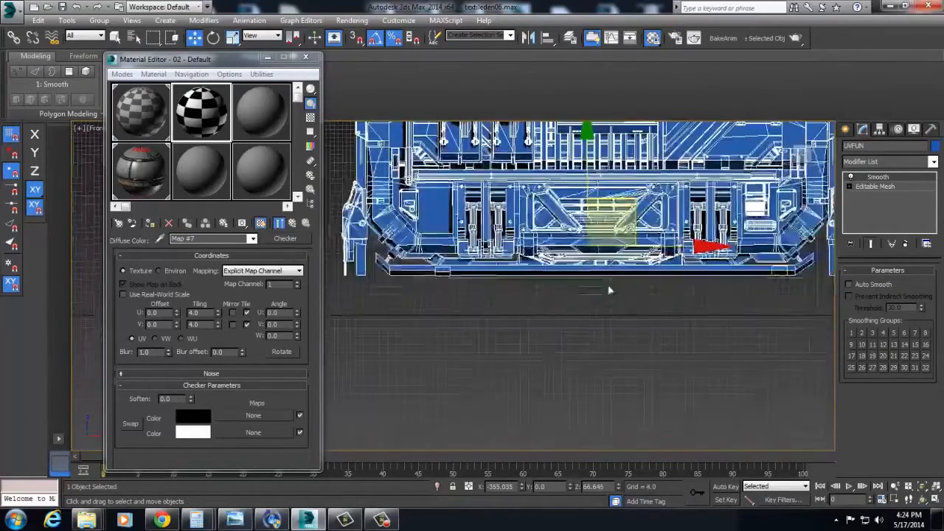
pyautogui.moveTo(450, 294); pyautogui.dragTo(528, 337, button='middle')
pyautogui.scroll(2, 529, 337)
pyautogui.moveTo(427, 306); pyautogui.dragTo(513, 293, button='middle')
pyautogui.scroll(2, 512, 293)
pyautogui.click(880, 130)
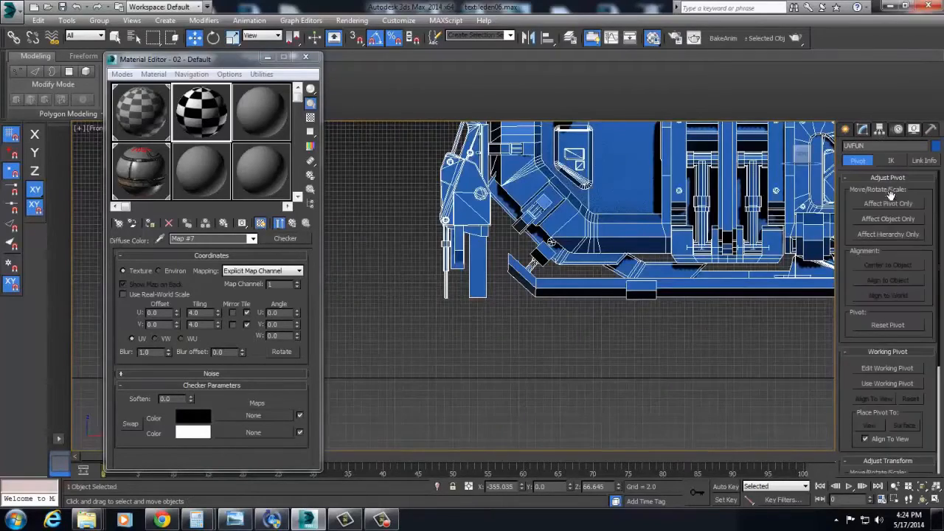
pyautogui.press('z')
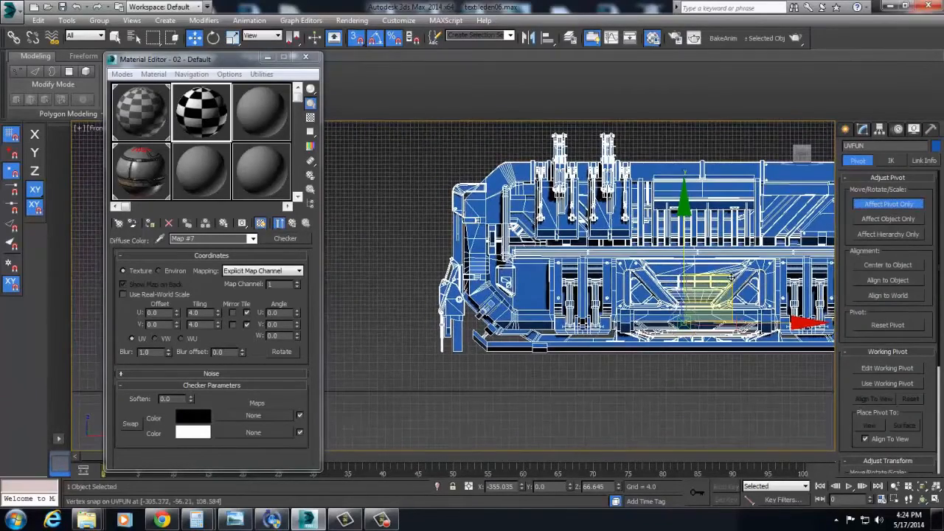
pyautogui.moveTo(729, 277); pyautogui.dragTo(487, 359)
pyautogui.scroll(5, 487, 360)
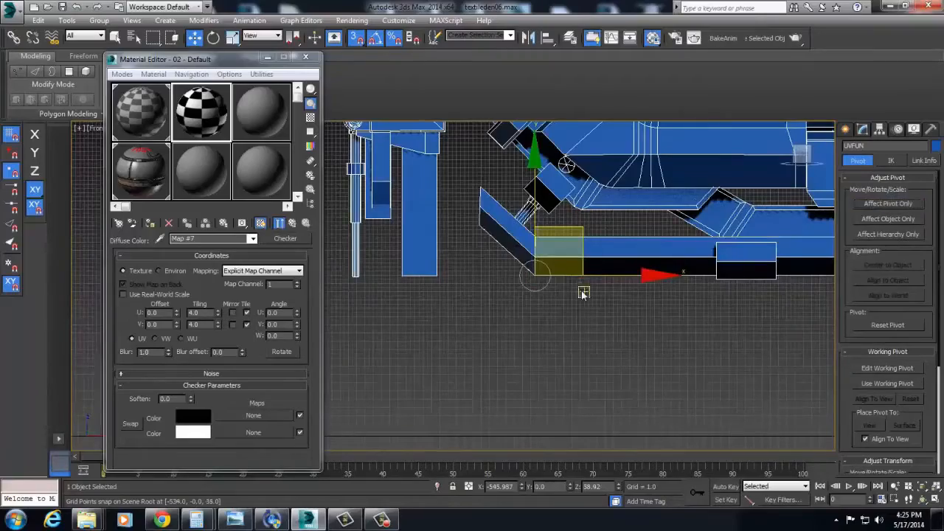
# Step: Move the mesh by its new pivot onto a grid point at X -549, Z 0
pyautogui.moveTo(583, 294); pyautogui.dragTo(74, 339, button='middle')
pyautogui.scroll(-4, 630, 384)
pyautogui.scroll(5, 479, 358)
pyautogui.scroll(2, 575, 343)
pyautogui.moveTo(398, 447); pyautogui.dragTo(545, 447, button='middle')
pyautogui.moveTo(609, 332); pyautogui.dragTo(515, 127, button='middle')
pyautogui.scroll(2, 610, 290)
pyautogui.scroll(-4, 611, 287)
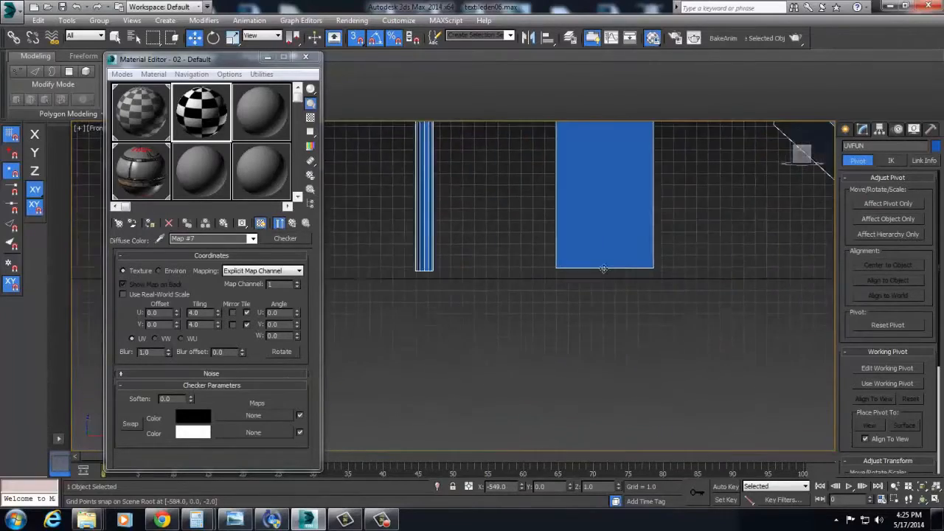
pyautogui.scroll(-2, 603, 269)
pyautogui.moveTo(604, 268); pyautogui.dragTo(358, 268, button='middle')
pyautogui.moveTo(590, 221); pyautogui.dragTo(592, 274)
# Step: Convert the smoothed mesh to an Editable Poly after checking its left leg assembly against the grid
pyautogui.scroll(-2, 515, 298)
pyautogui.moveTo(516, 298); pyautogui.dragTo(729, 404, button='middle')
pyautogui.scroll(-2, 729, 404)
pyautogui.scroll(3, 551, 295)
pyautogui.moveTo(561, 232); pyautogui.dragTo(563, 315, button='middle')
pyautogui.scroll(2, 579, 284)
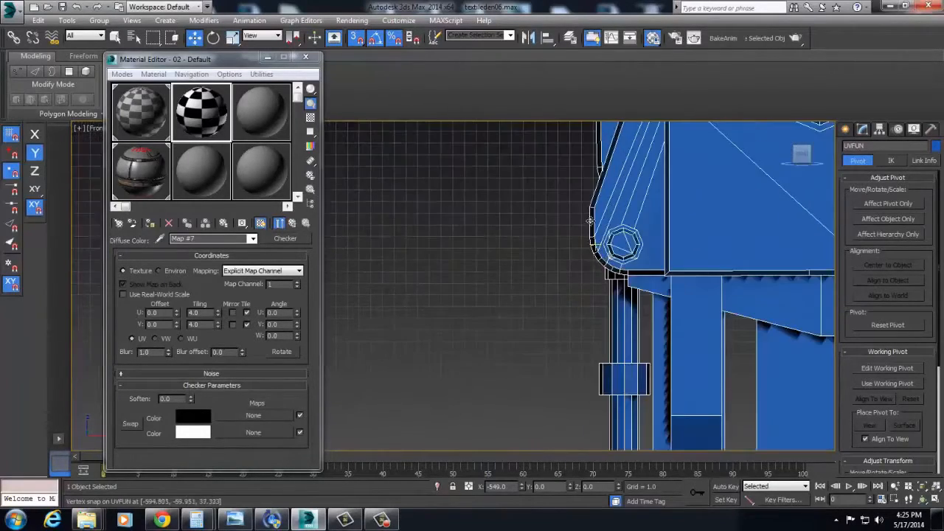
pyautogui.scroll(2, 591, 212)
pyautogui.scroll(-5, 596, 232)
pyautogui.moveTo(764, 211); pyautogui.dragTo(769, 276, button='middle')
pyautogui.click(863, 129)
pyautogui.rightClick(496, 271)
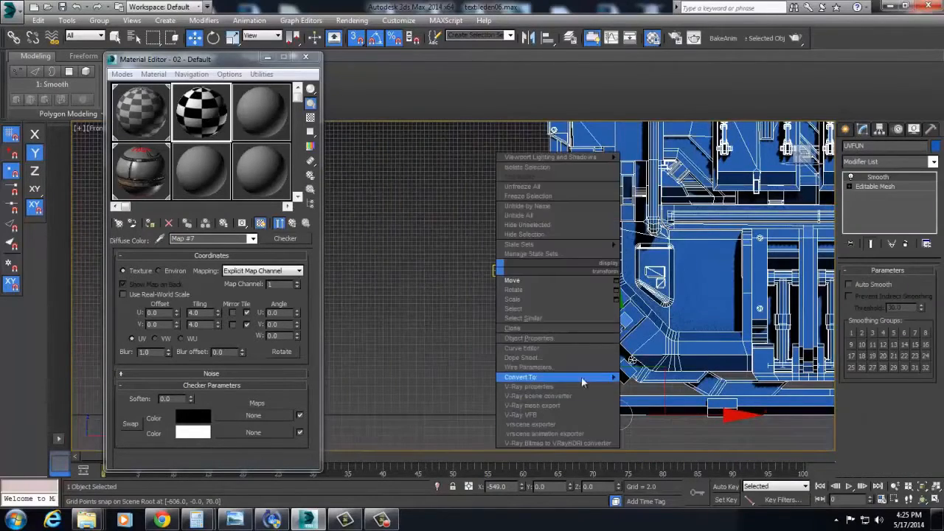
pyautogui.moveTo(581, 377)
pyautogui.click(668, 386)
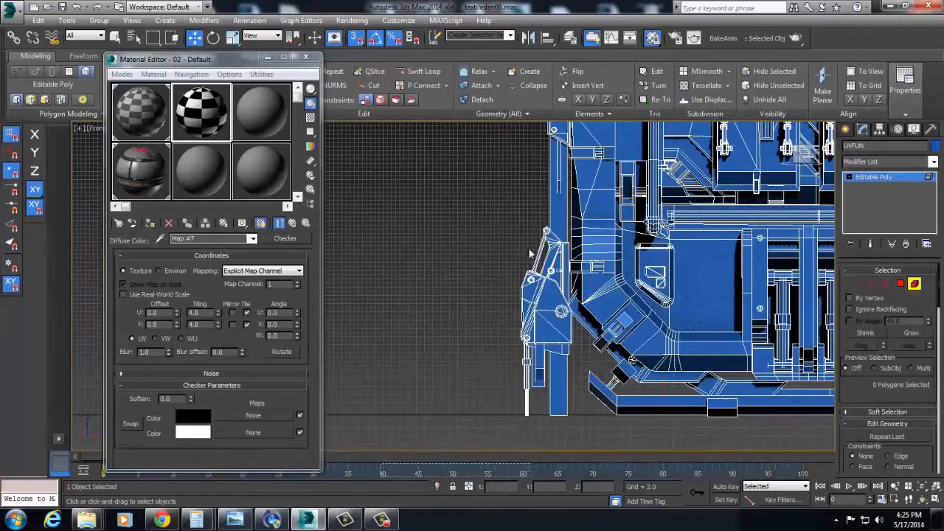
# Step: Select the outer leg elements at the mesh's left end and shift them slightly along X
pyautogui.click(563, 389)
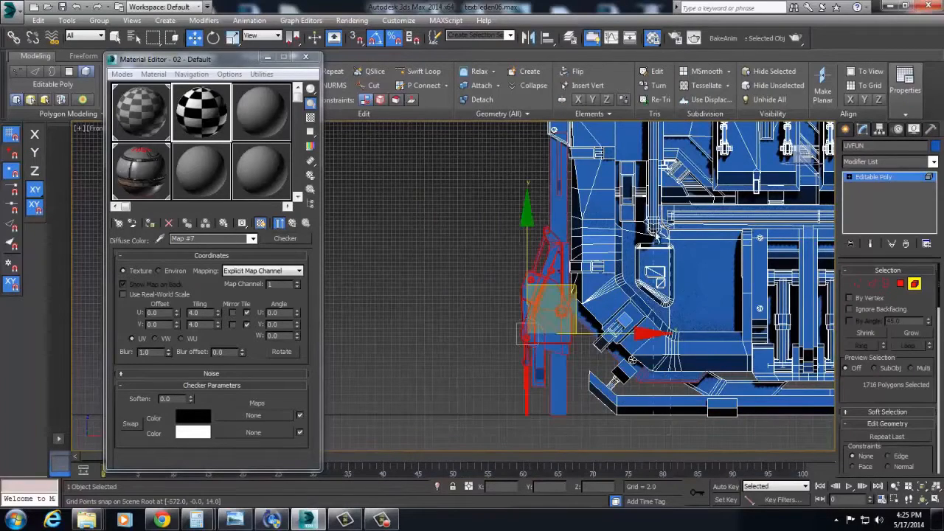
pyautogui.scroll(5, 655, 238)
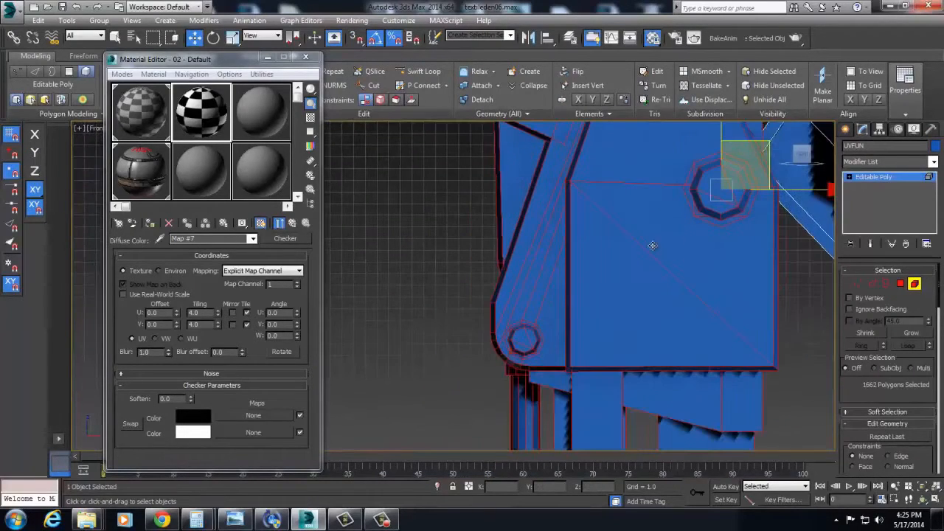
pyautogui.scroll(4, 653, 251)
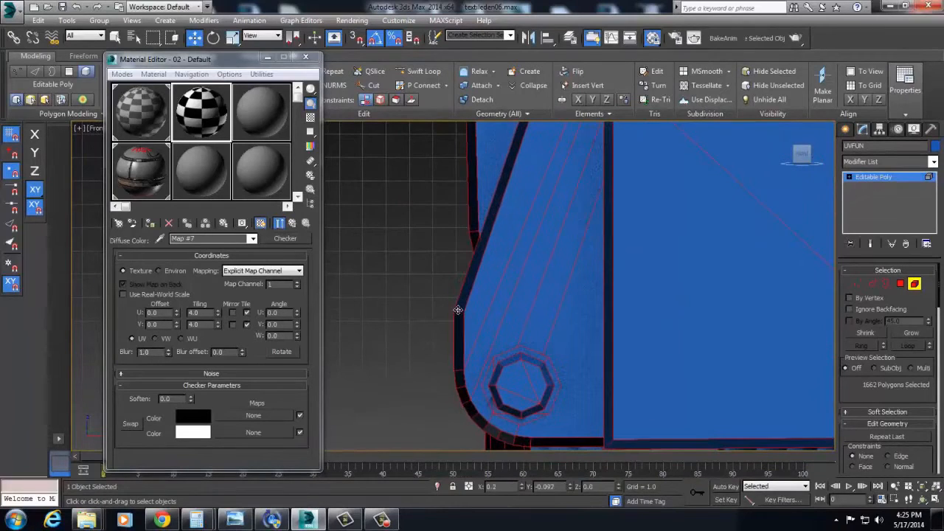
pyautogui.scroll(-4, 452, 309)
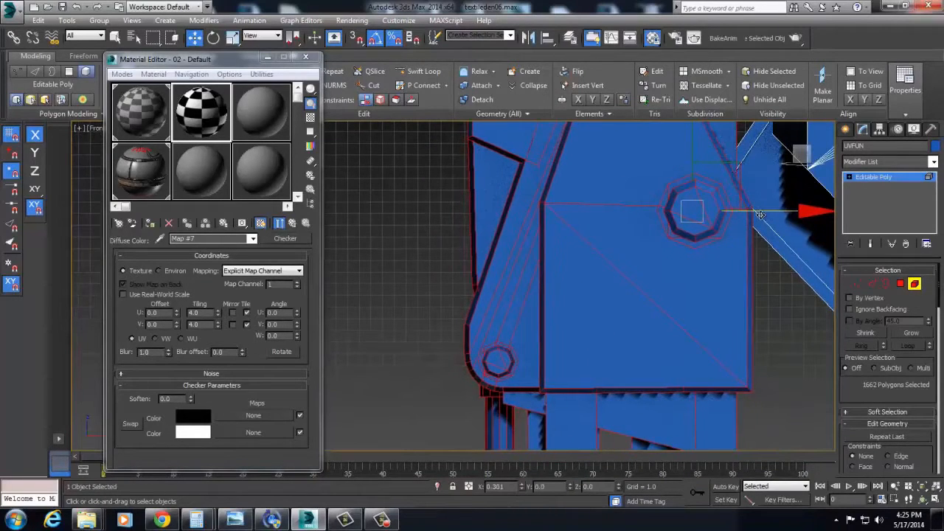
pyautogui.moveTo(758, 213); pyautogui.dragTo(751, 344, button='middle')
pyautogui.moveTo(761, 350); pyautogui.dragTo(761, 340)
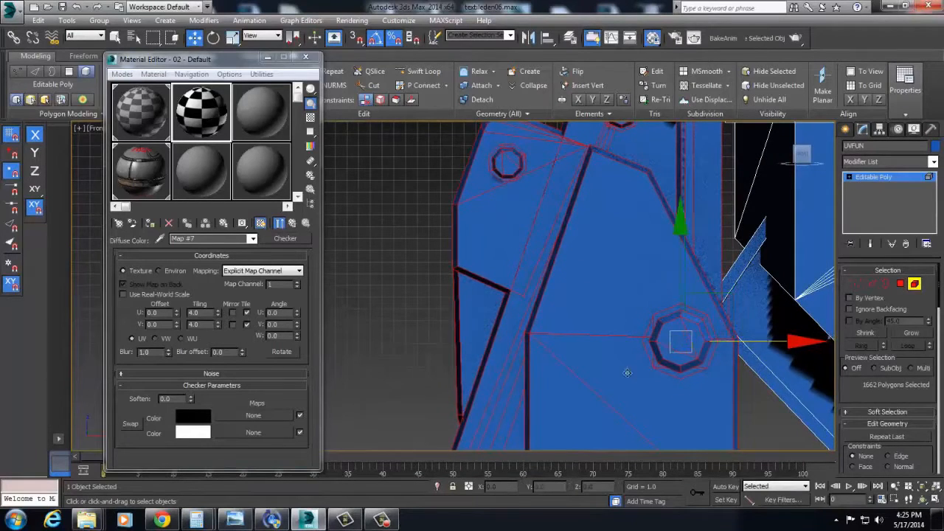
# Step: Nudge the selected left leg elements about 0.2 units along X to align their outer edge with the grid line
pyautogui.scroll(5, 494, 272)
pyautogui.scroll(3, 495, 273)
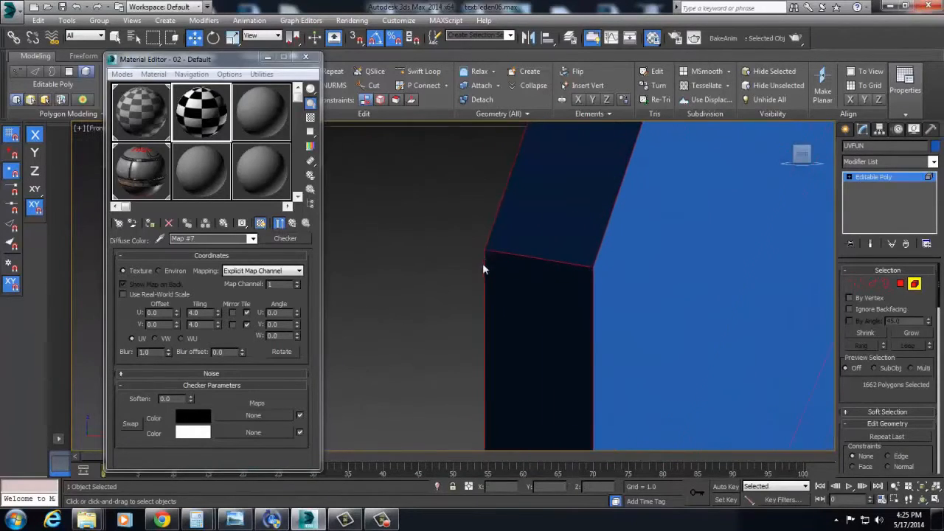
pyautogui.moveTo(484, 252); pyautogui.dragTo(544, 261, button='middle')
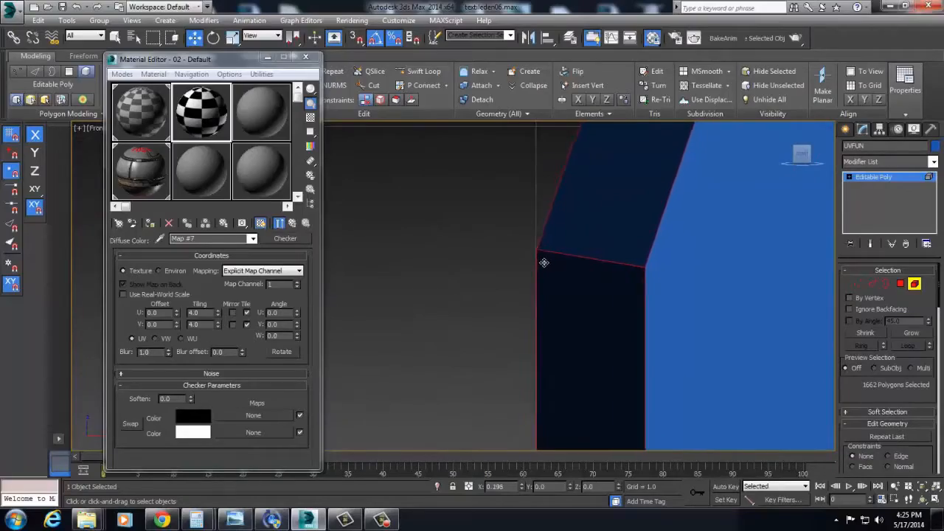
pyautogui.scroll(-3, 527, 290)
pyautogui.moveTo(527, 341); pyautogui.dragTo(527, 348, button='middle')
pyautogui.scroll(-10, 525, 347)
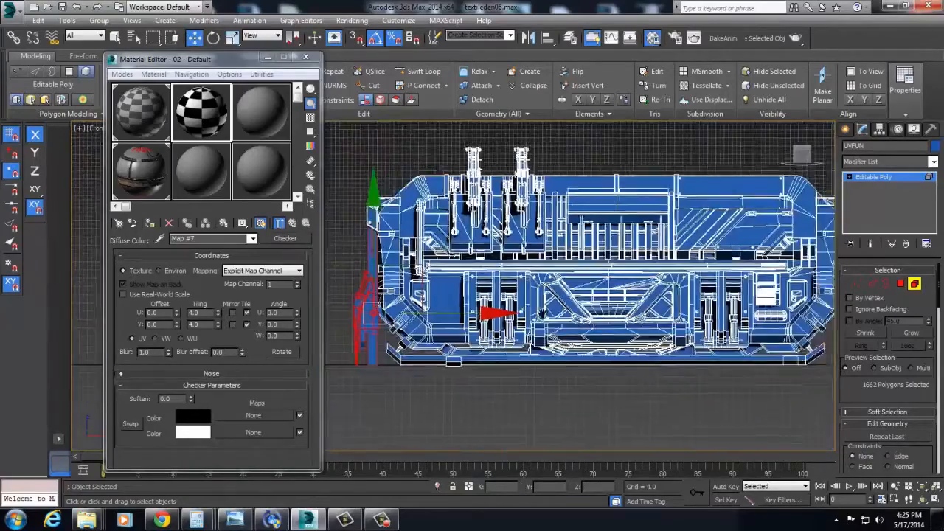
# Step: Select the outer leg assembly and column elements at the mesh's right end
pyautogui.scroll(5, 620, 310)
pyautogui.click(618, 291)
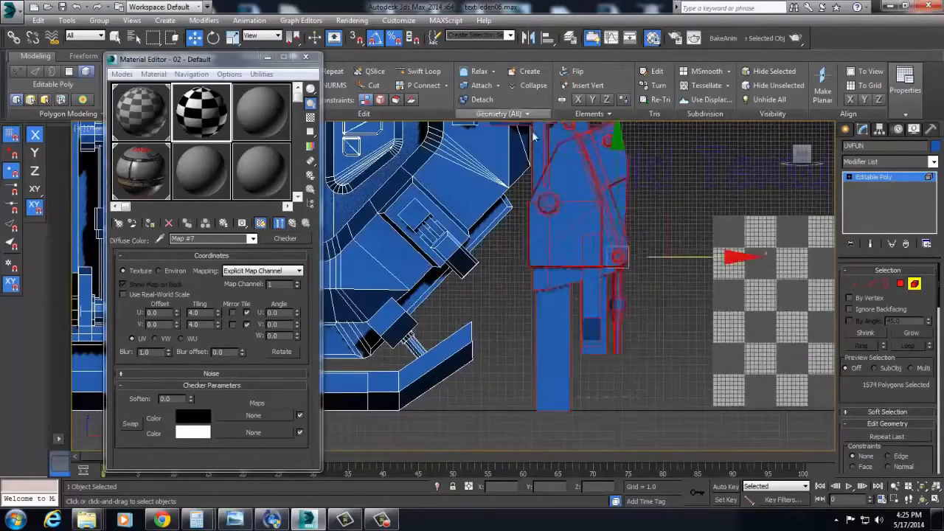
pyautogui.moveTo(629, 142); pyautogui.dragTo(626, 220, button='middle')
pyautogui.moveTo(627, 220); pyautogui.dragTo(589, 277)
pyautogui.scroll(-2, 616, 271)
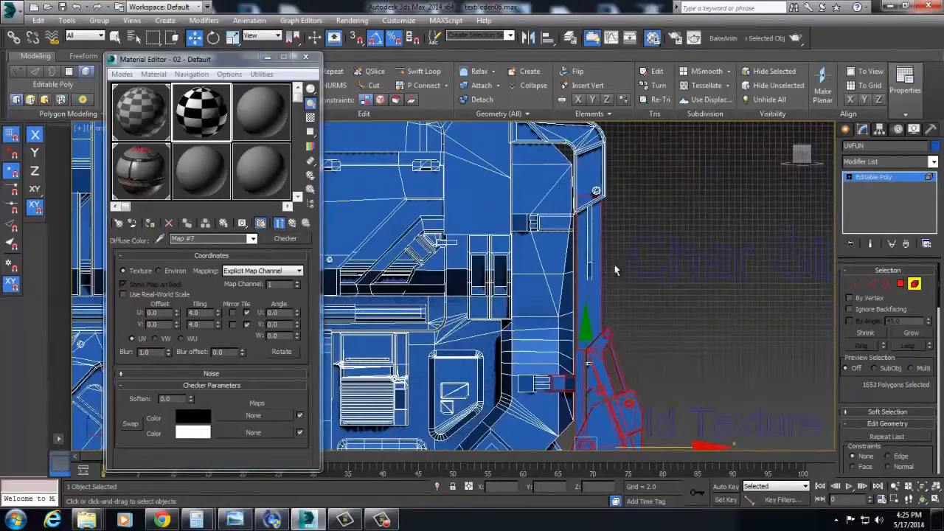
pyautogui.moveTo(586, 152); pyautogui.dragTo(586, 152)
pyautogui.moveTo(674, 436); pyautogui.dragTo(661, 238, button='middle')
pyautogui.scroll(2, 627, 288)
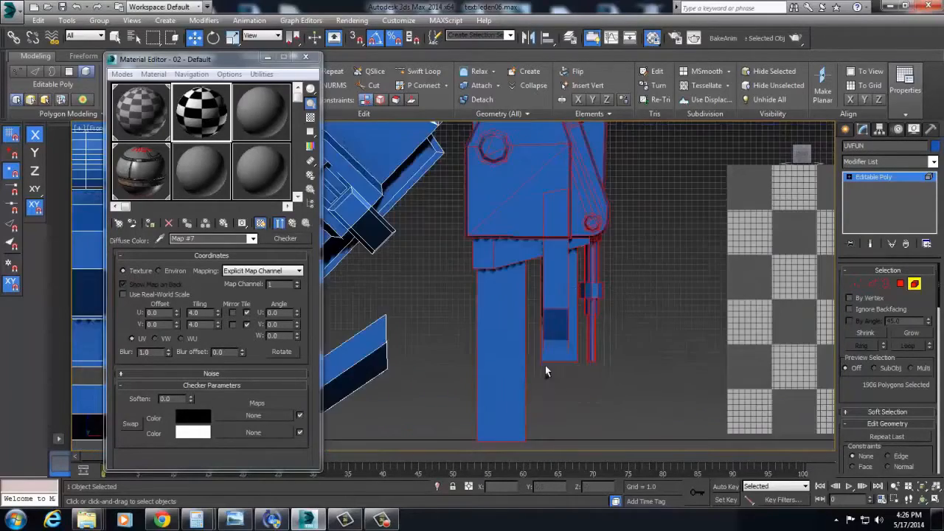
# Step: Shift the selected right leg elements along X to align their outermost edge with the grid line
pyautogui.moveTo(545, 370); pyautogui.dragTo(545, 470, button='middle')
pyautogui.scroll(4, 555, 270)
pyautogui.scroll(3, 520, 225)
pyautogui.moveTo(523, 194)
pyautogui.mouseDown()
pyautogui.moveTo(534, 194)
pyautogui.moveTo(508, 201)
pyautogui.mouseUp()
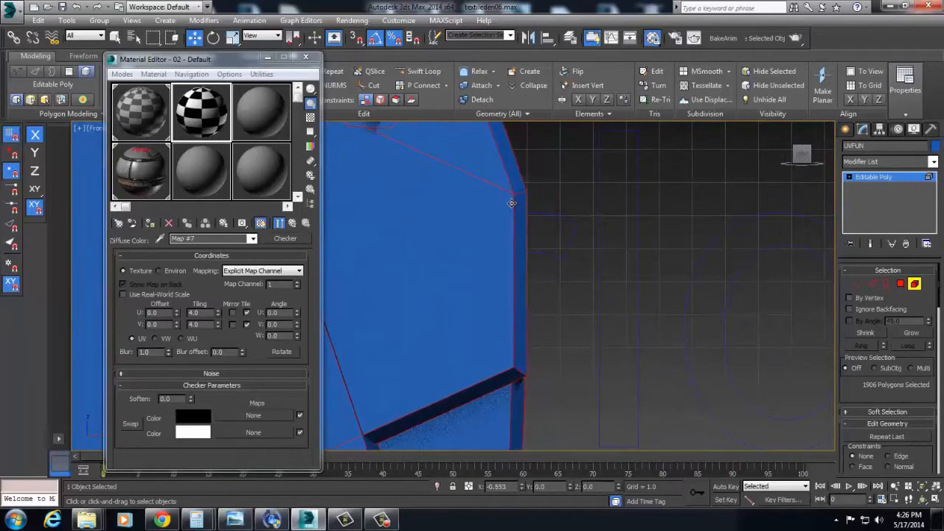
pyautogui.click(551, 184)
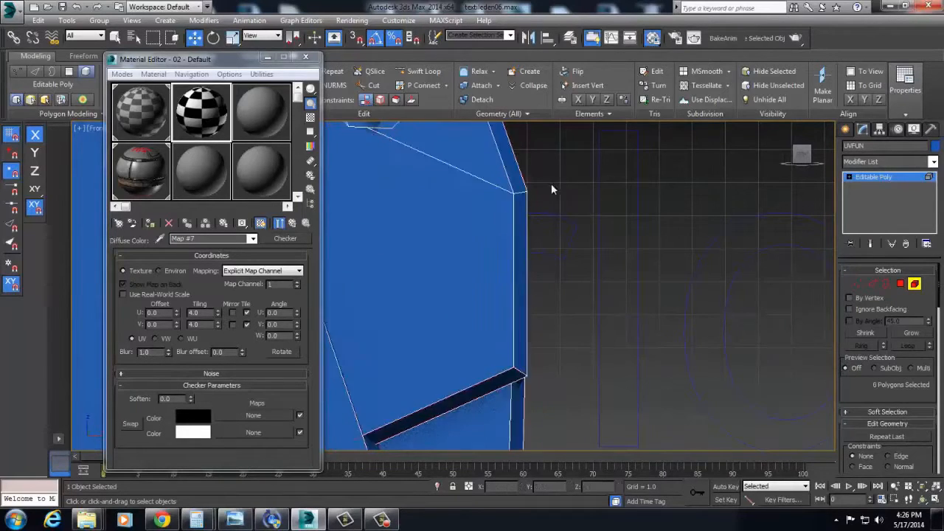
pyautogui.scroll(5, 472, 188)
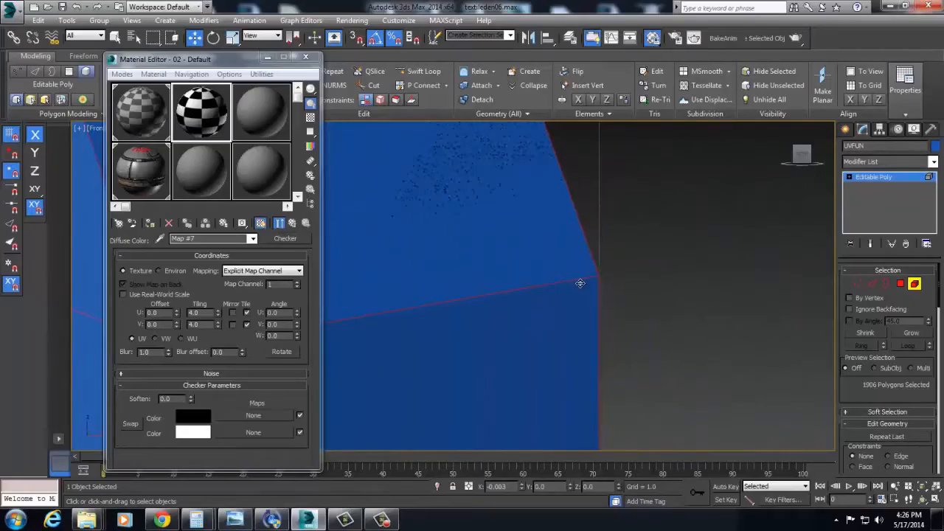
# Step: Leave element-level editing and reselect the whole mesh
pyautogui.scroll(-8, 684, 276)
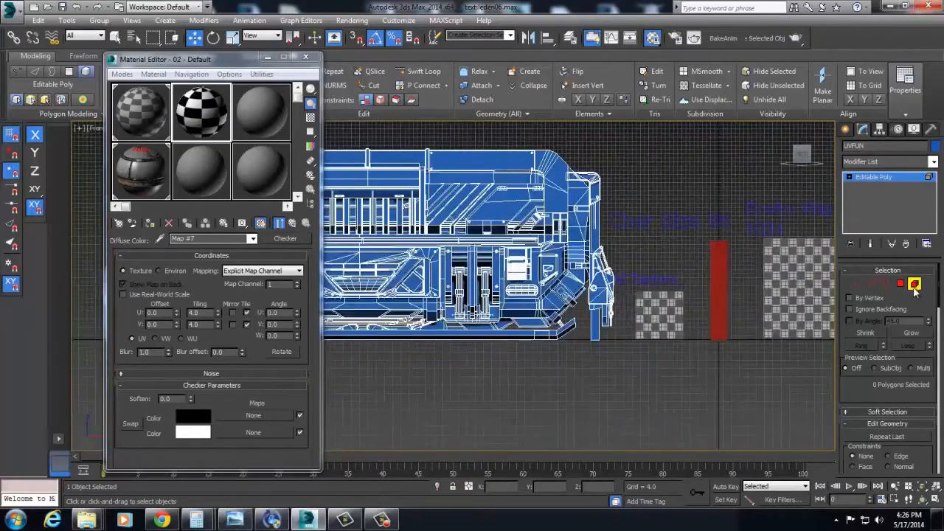
pyautogui.click(914, 288)
pyautogui.click(694, 199)
pyautogui.keyDown('alt'); pyautogui.moveTo(635, 213); pyautogui.dragTo(626, 295, button='middle'); pyautogui.keyUp('alt')
pyautogui.click(631, 252)
pyautogui.scroll(-3, 631, 252)
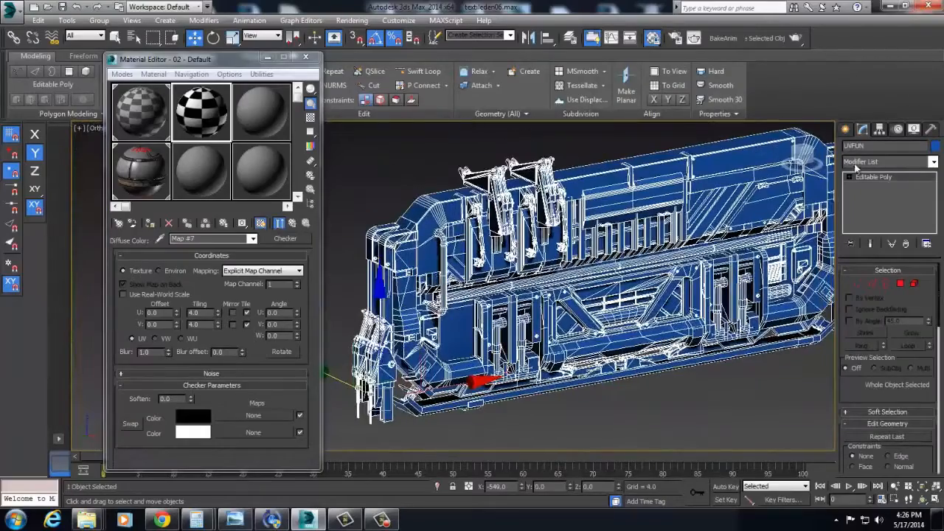
# Step: Add a UVW Map modifier to the mesh and set its projection to Box
pyautogui.click(855, 165)
pyautogui.write('uv')
pyautogui.press('Return')
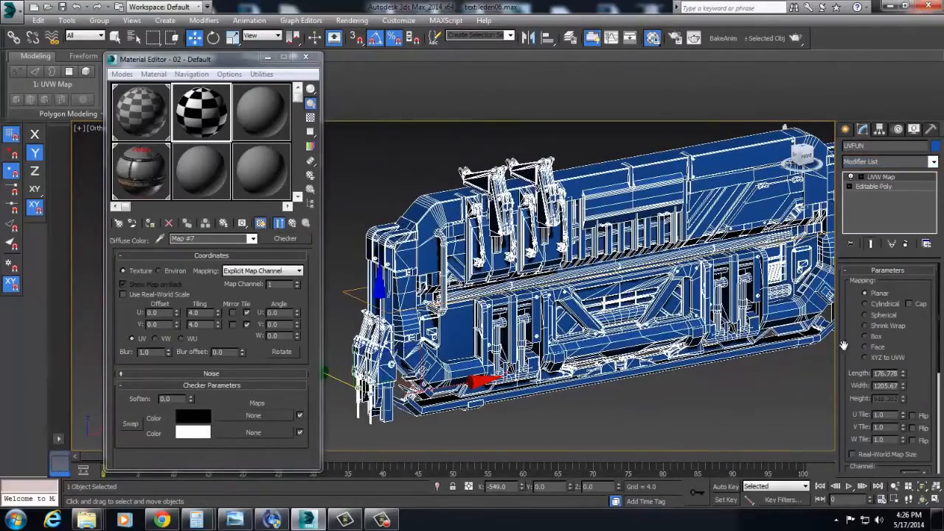
pyautogui.click(867, 336)
pyautogui.scroll(-4, 534, 355)
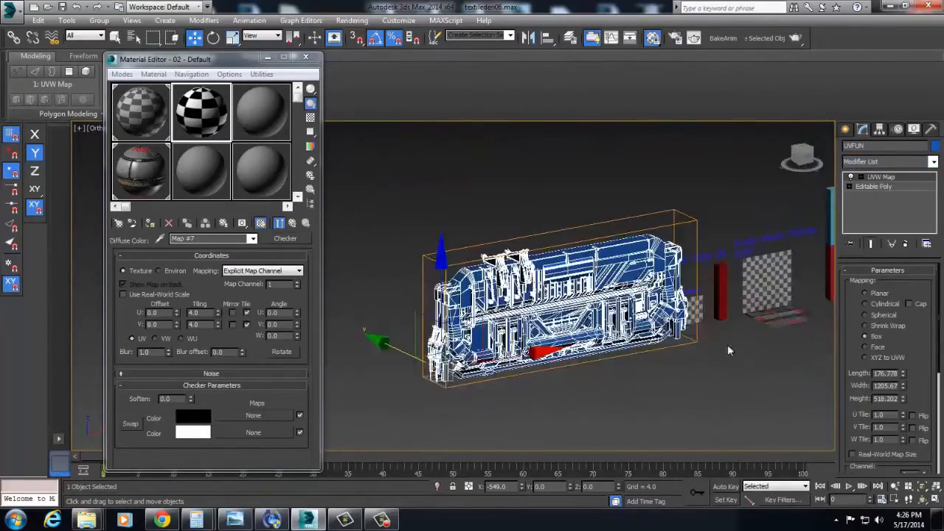
# Step: Assign the black-and-white checker material 02 - Default to the mesh and examine how it maps across the front
pyautogui.click(135, 223)
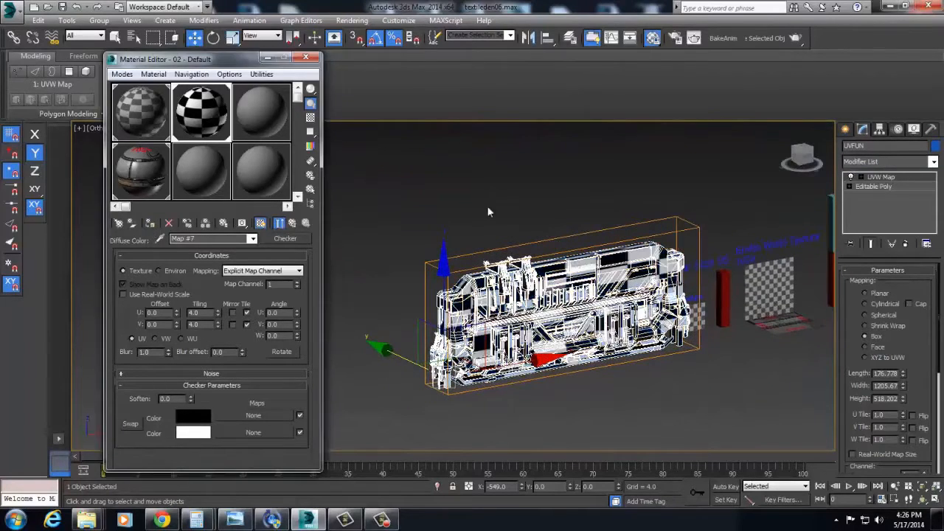
pyautogui.click(489, 211)
pyautogui.scroll(4, 548, 238)
pyautogui.scroll(-2, 554, 190)
pyautogui.keyDown('alt'); pyautogui.moveTo(555, 190); pyautogui.dragTo(565, 299, button='middle'); pyautogui.keyUp('alt')
pyautogui.click(565, 299)
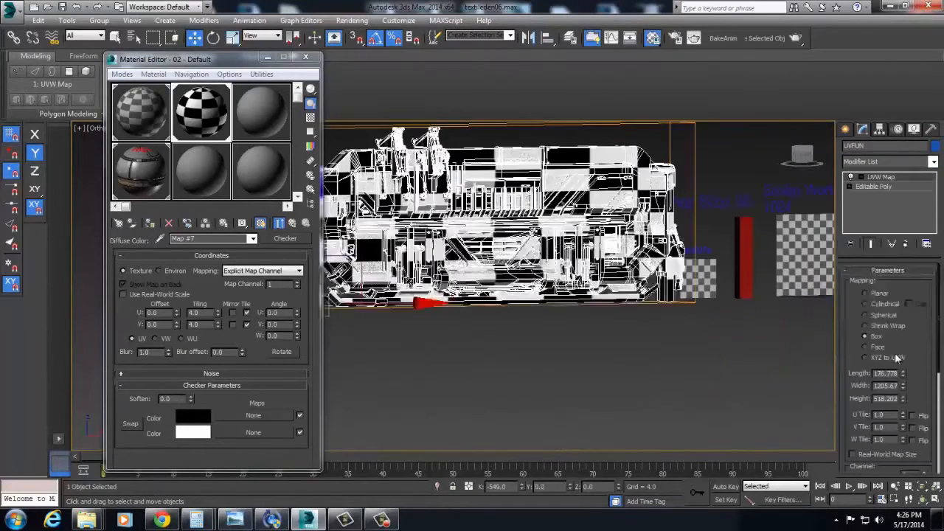
# Step: Reduce the box mapping's width to about 464 to even out the checker squares
pyautogui.moveTo(903, 396); pyautogui.dragTo(903, 439)
pyautogui.click(748, 361)
pyautogui.click(649, 284)
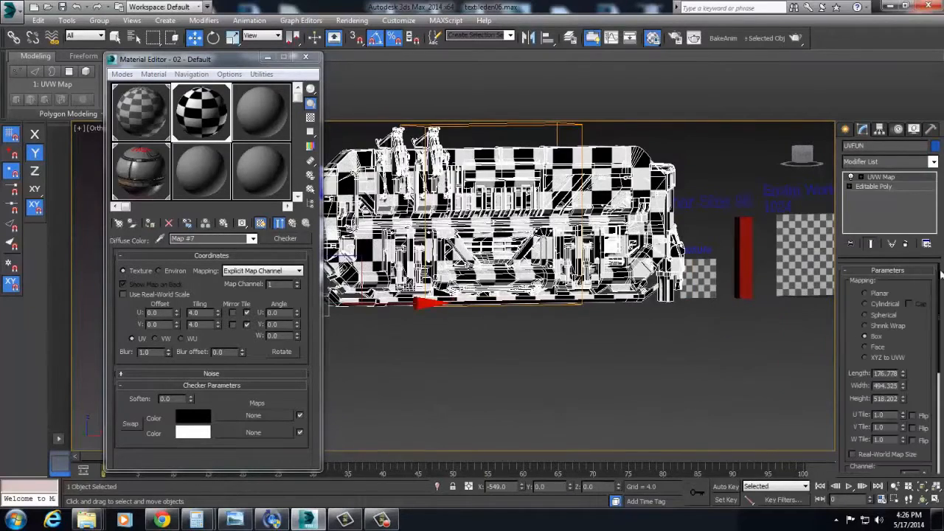
# Step: Add an Unwrap UVW modifier on top of the box mapping and open the UV editor
pyautogui.click(914, 162)
pyautogui.press('u')
pyautogui.press('Return')
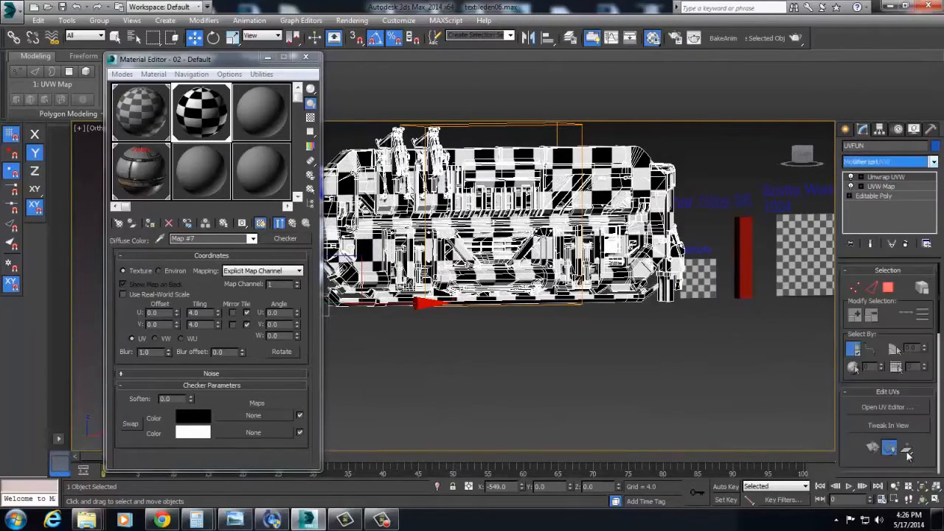
pyautogui.click(888, 407)
pyautogui.scroll(-4, 214, 299)
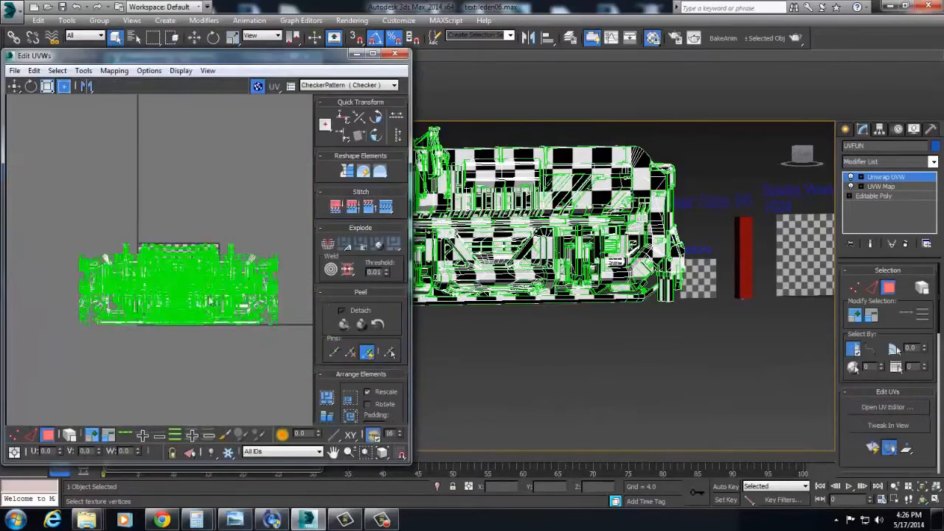
# Step: Select all the mesh's UV faces, examine their layout against the UV tile, and close the UV editor
pyautogui.hotkey('ctrl', 'a')
pyautogui.rightClick(220, 242)
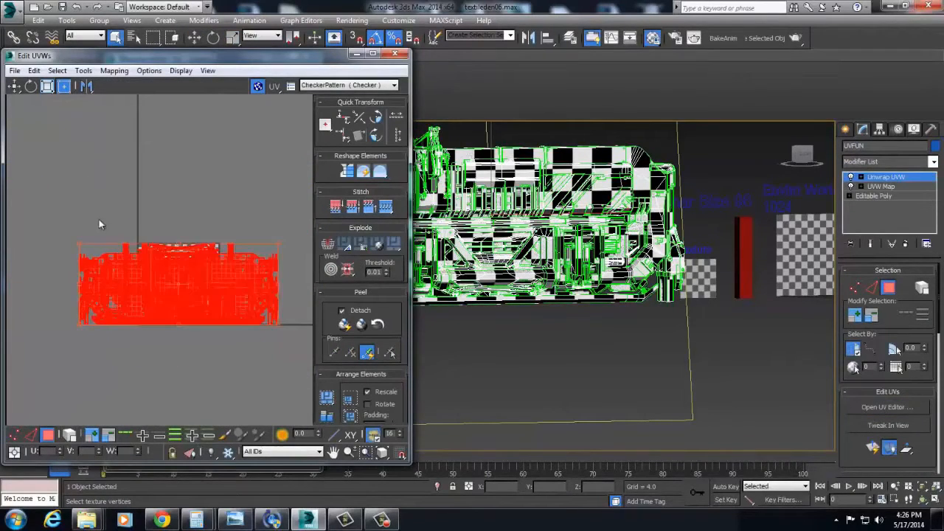
pyautogui.scroll(4, 132, 233)
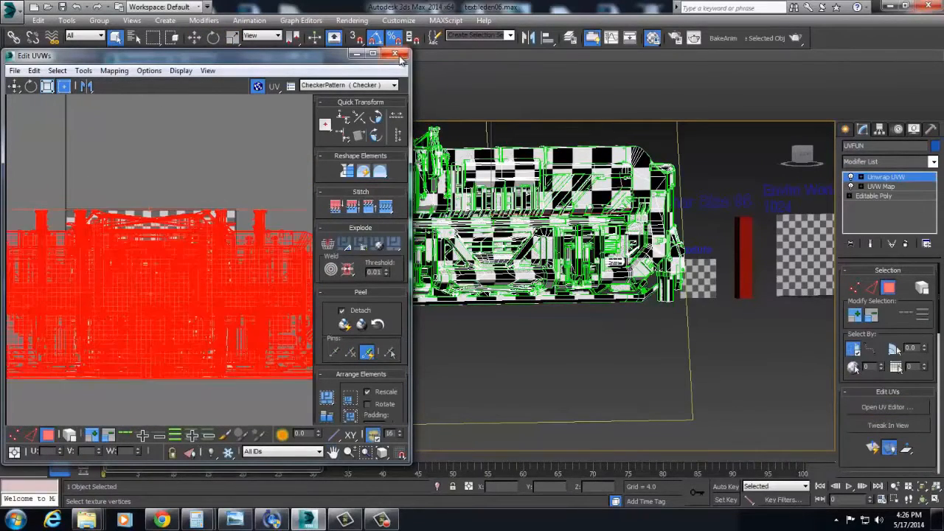
pyautogui.click(397, 55)
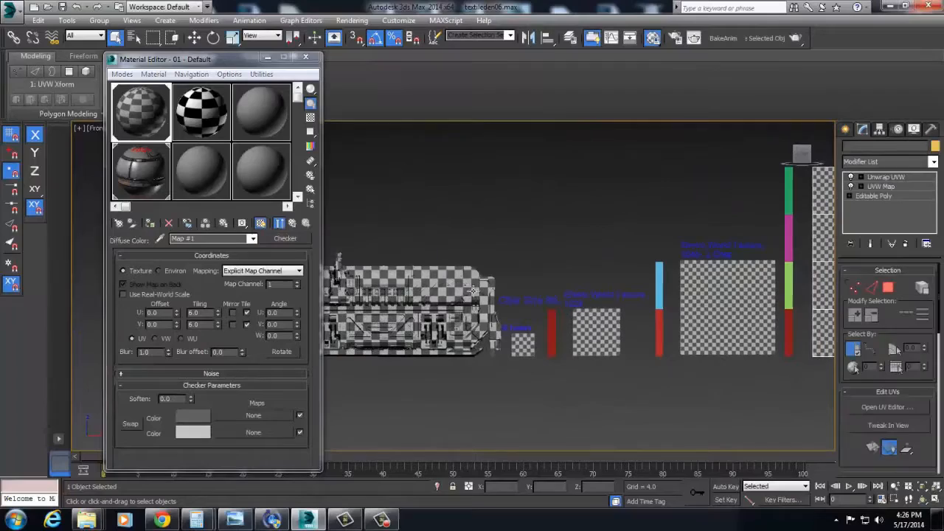
# Step: Move the mesh along X to about -118, over the 2048 reference plane, and compare their checker squares
pyautogui.click(383, 347)
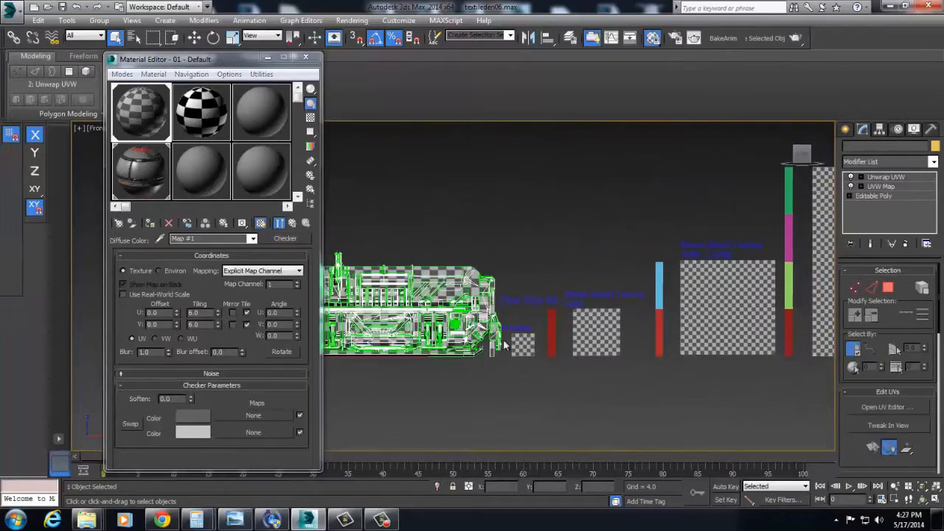
pyautogui.press('w')
pyautogui.moveTo(387, 354); pyautogui.dragTo(604, 364)
pyautogui.scroll(5, 729, 367)
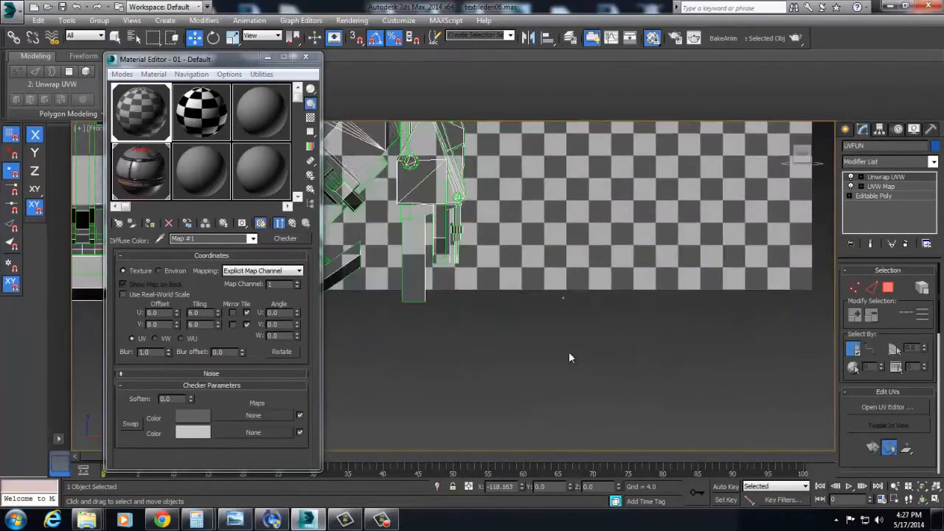
pyautogui.moveTo(486, 313); pyautogui.dragTo(645, 481, button='middle')
pyautogui.scroll(5, 567, 306)
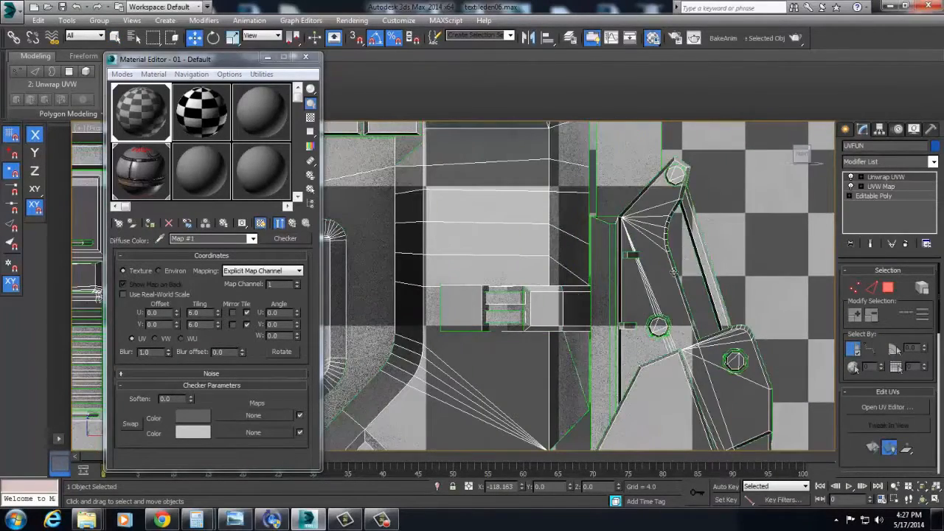
pyautogui.scroll(-3, 702, 165)
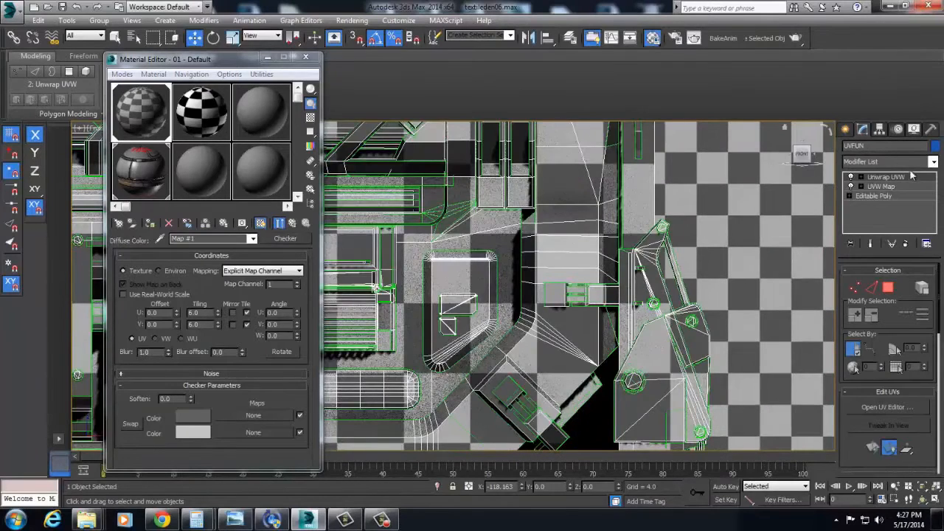
# Step: Add a UVW Xform modifier to the mesh and set its U, V and W tiling to 2.5
pyautogui.click(915, 161)
pyautogui.write('u')
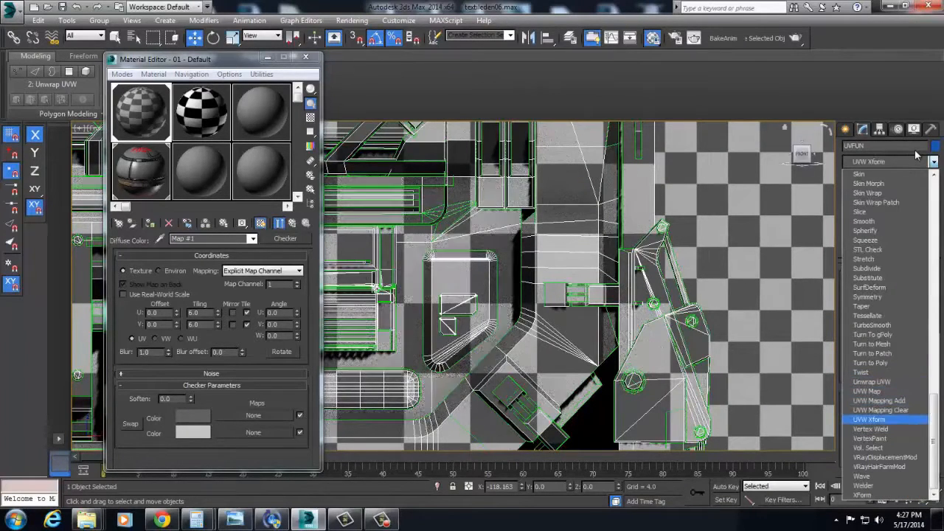
pyautogui.press('Return')
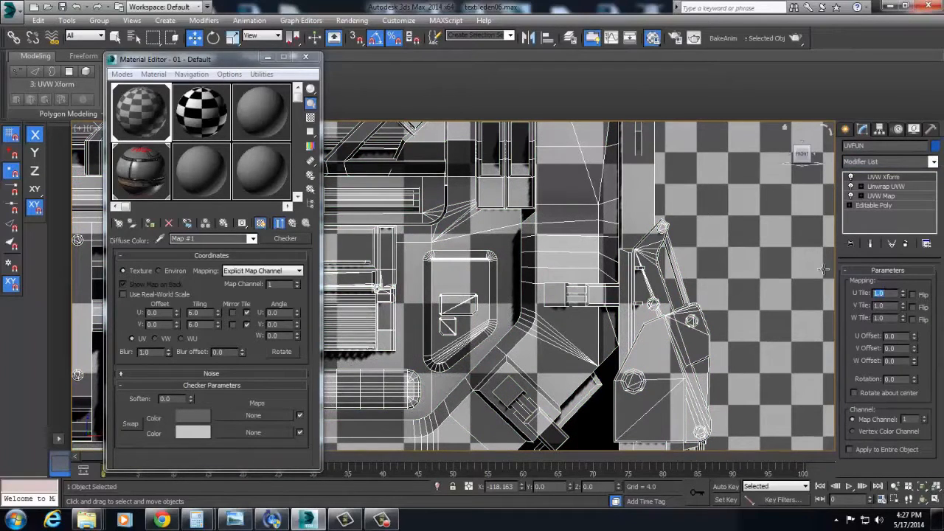
pyautogui.click(891, 290)
pyautogui.write('2.5')
pyautogui.press('Return')
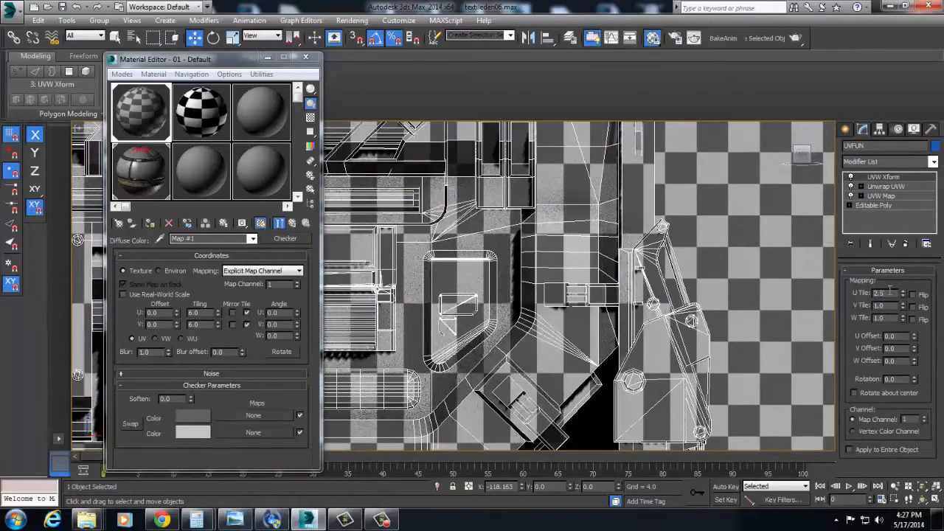
pyautogui.doubleClick(891, 319)
pyautogui.write('2.5')
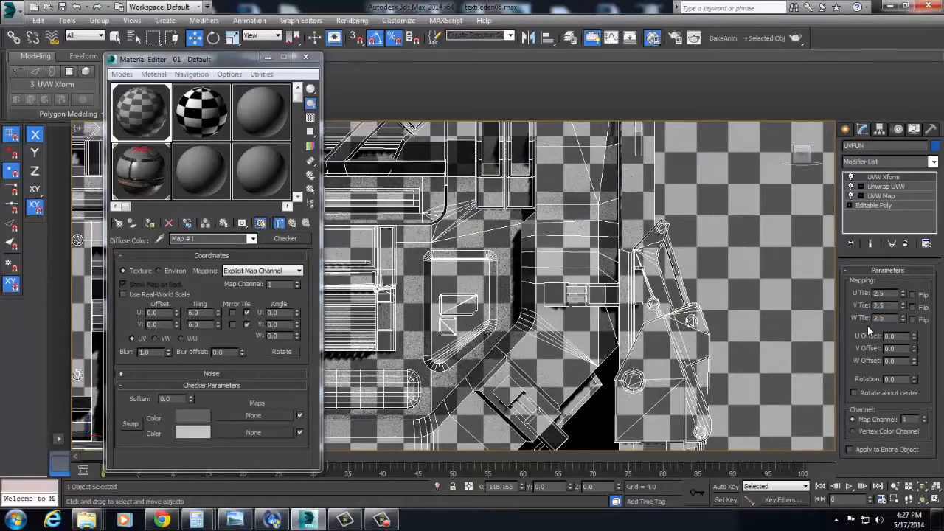
# Step: Set the U, V and W tiling to 2.2 and compare the mesh's checker size with the 2048 reference plane
pyautogui.scroll(5, 593, 334)
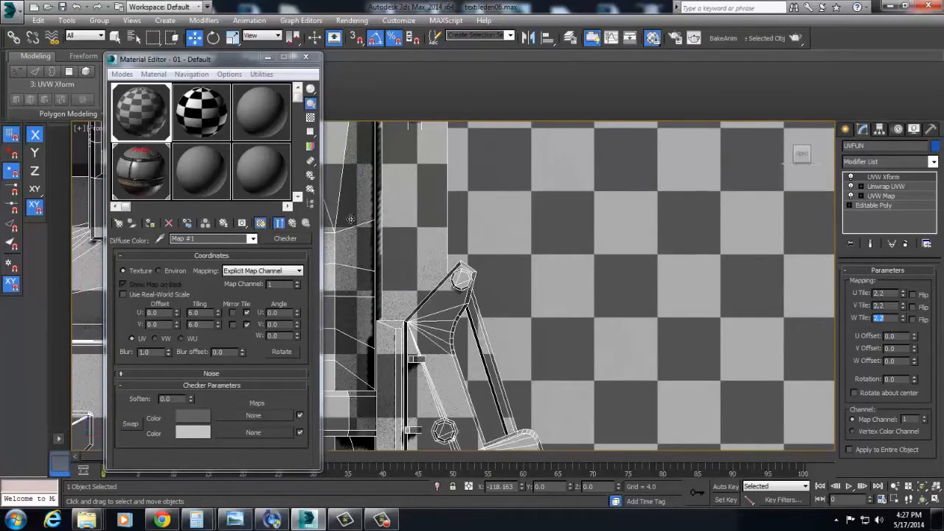
pyautogui.scroll(-8, 610, 307)
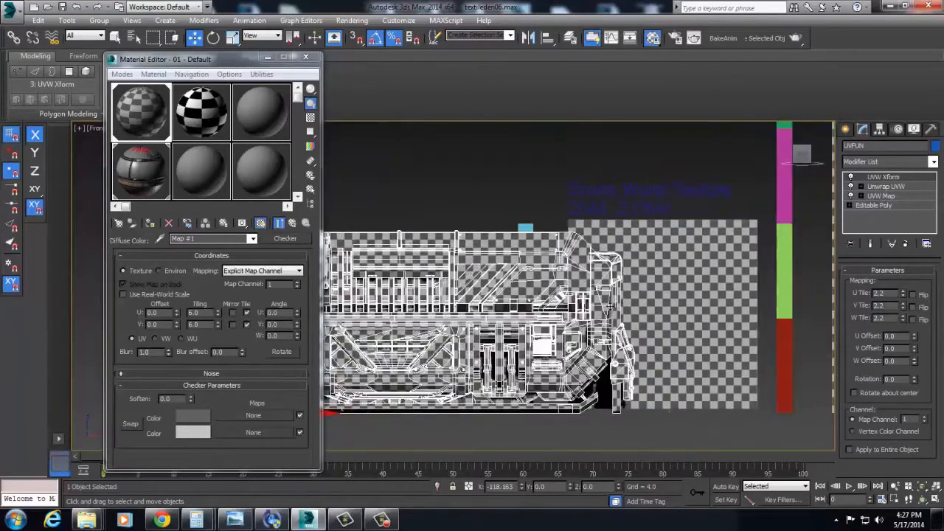
pyautogui.moveTo(501, 318); pyautogui.dragTo(557, 305, button='middle')
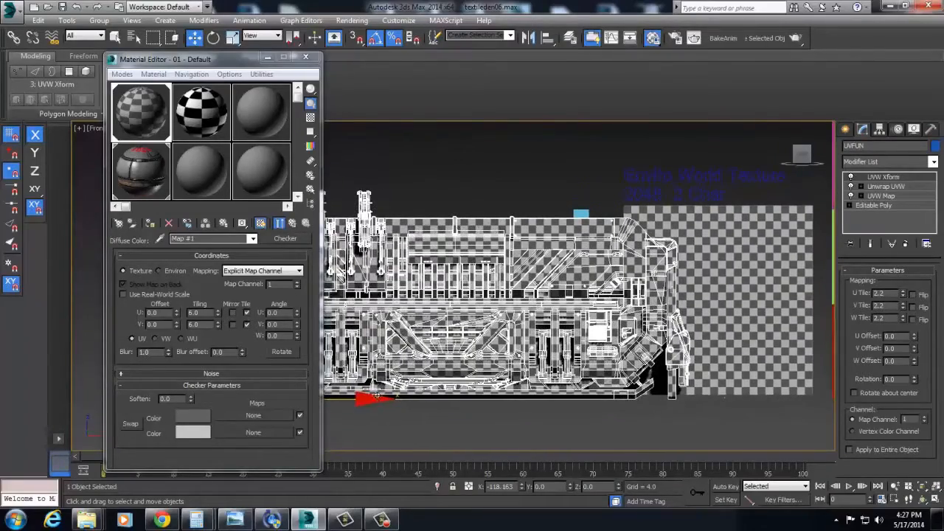
pyautogui.keyDown('alt'); pyautogui.moveTo(487, 280); pyautogui.dragTo(590, 337, button='middle'); pyautogui.keyUp('alt')
pyautogui.keyDown('alt'); pyautogui.moveTo(605, 405); pyautogui.dragTo(613, 356, button='middle'); pyautogui.keyUp('alt')
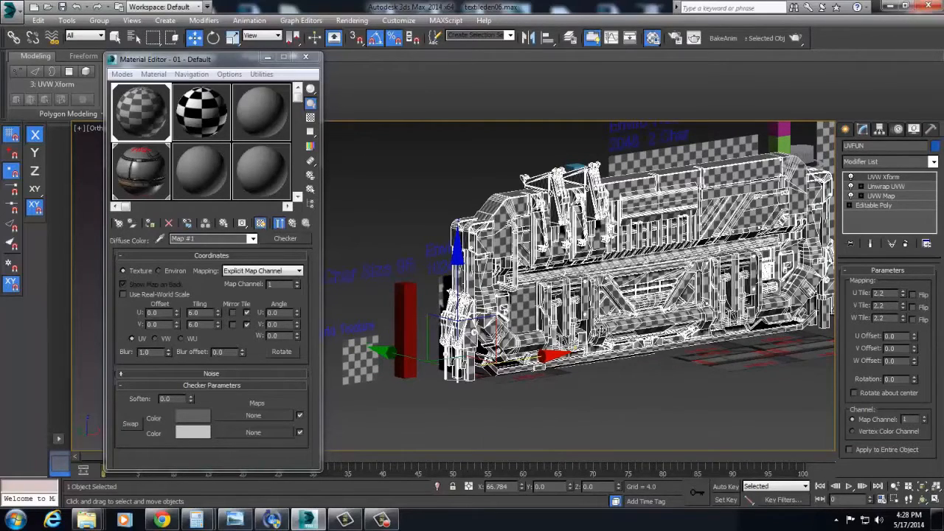
# Step: Move the mesh along Y to about -45, in front of the reference planes, and compare the checker density
pyautogui.scroll(-4, 540, 345)
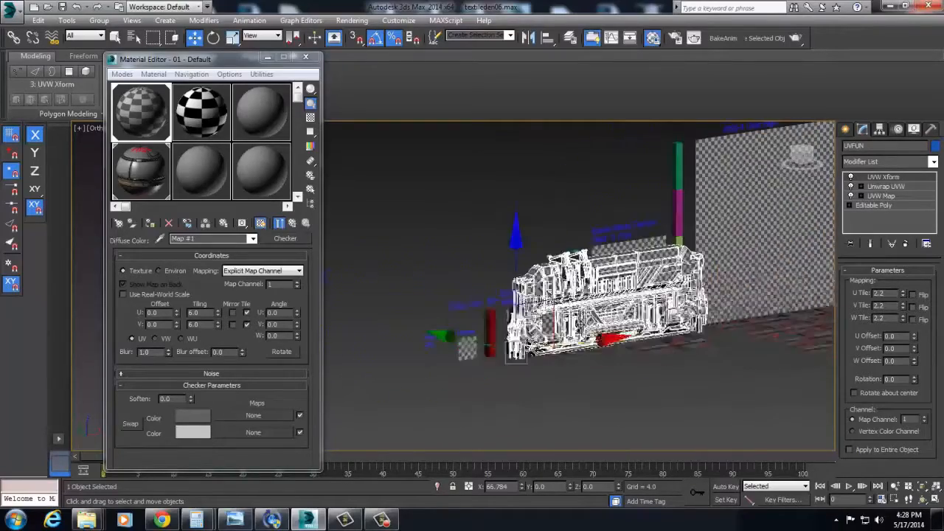
pyautogui.keyDown('alt'); pyautogui.moveTo(541, 345); pyautogui.dragTo(568, 354, button='middle'); pyautogui.keyUp('alt')
pyautogui.moveTo(479, 350); pyautogui.dragTo(441, 332)
pyautogui.press('f')
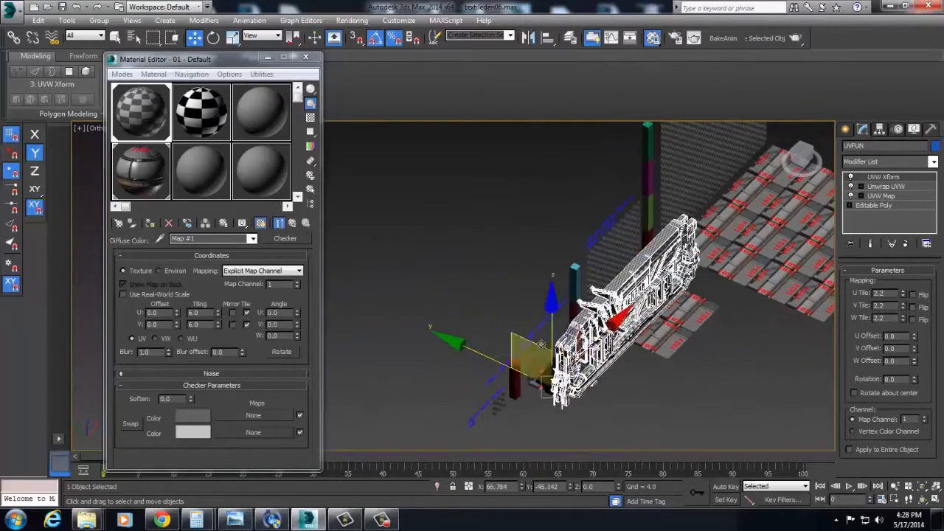
pyautogui.press('z')
pyautogui.keyDown('alt'); pyautogui.moveTo(655, 212); pyautogui.dragTo(571, 217, button='middle'); pyautogui.keyUp('alt')
pyautogui.keyDown('alt'); pyautogui.moveTo(628, 259); pyautogui.dragTo(609, 256, button='middle'); pyautogui.keyUp('alt')
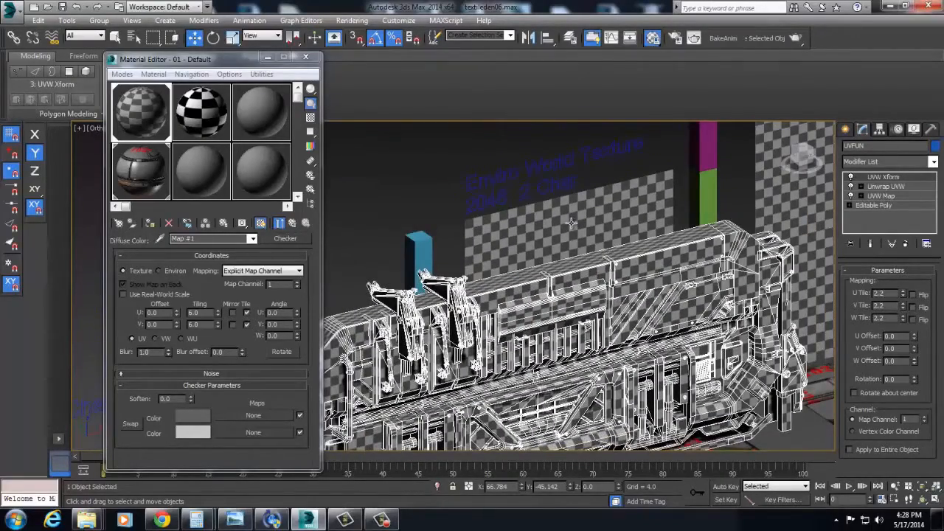
pyautogui.keyDown('alt'); pyautogui.moveTo(514, 260); pyautogui.dragTo(483, 261, button='middle'); pyautogui.keyUp('alt')
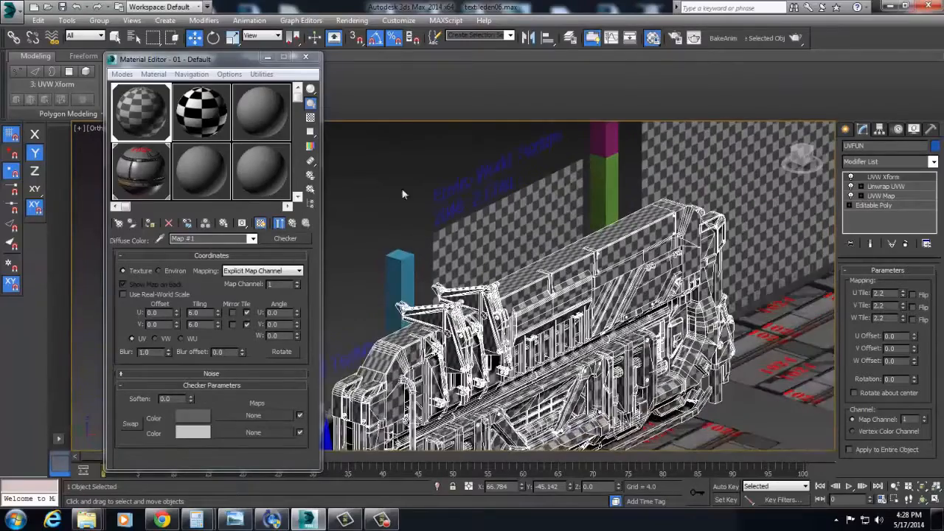
# Step: Isolate the mesh from the reference objects and keep it selected
pyautogui.rightClick(525, 294)
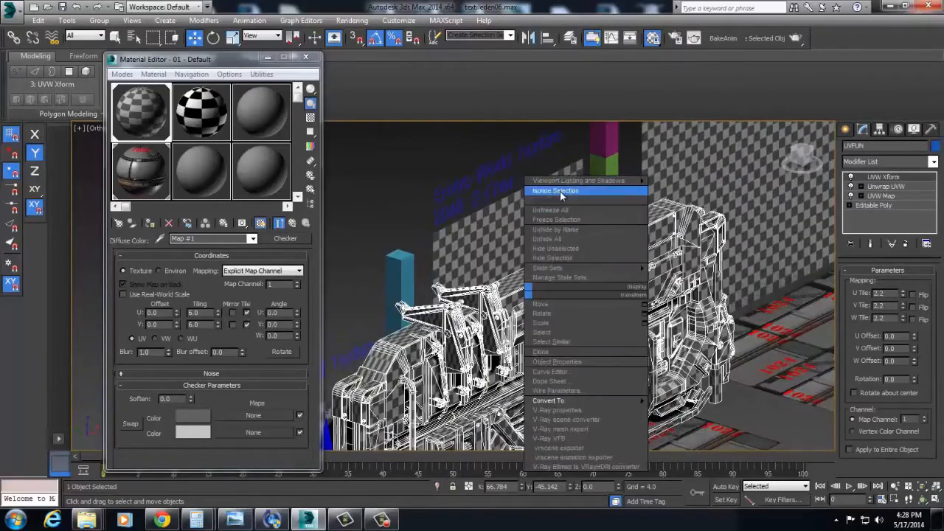
pyautogui.click(560, 191)
pyautogui.click(713, 346)
pyautogui.rightClick(555, 270)
pyautogui.hotkey('ctrl', 'z')
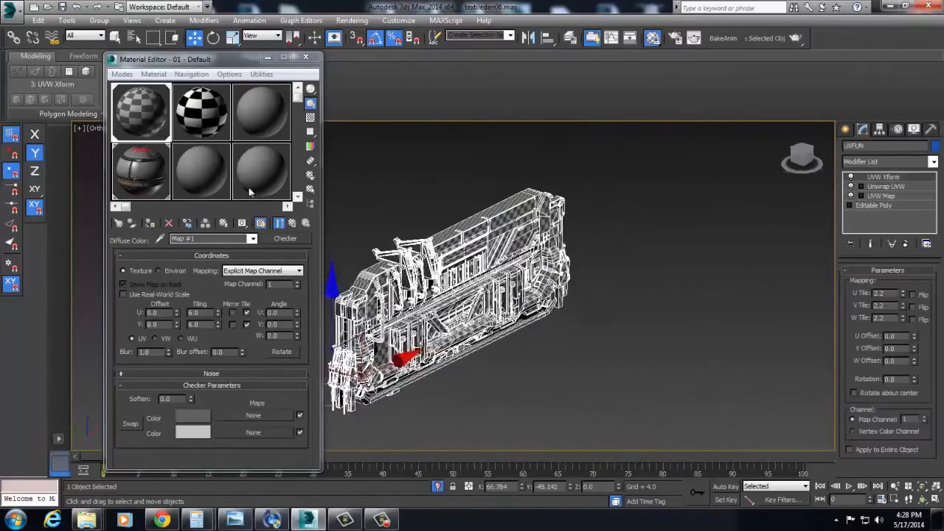
# Step: Assign the plain grey material 08 - Default to the mesh and clear the selection
pyautogui.click(201, 171)
pyautogui.click(150, 223)
pyautogui.click(703, 311)
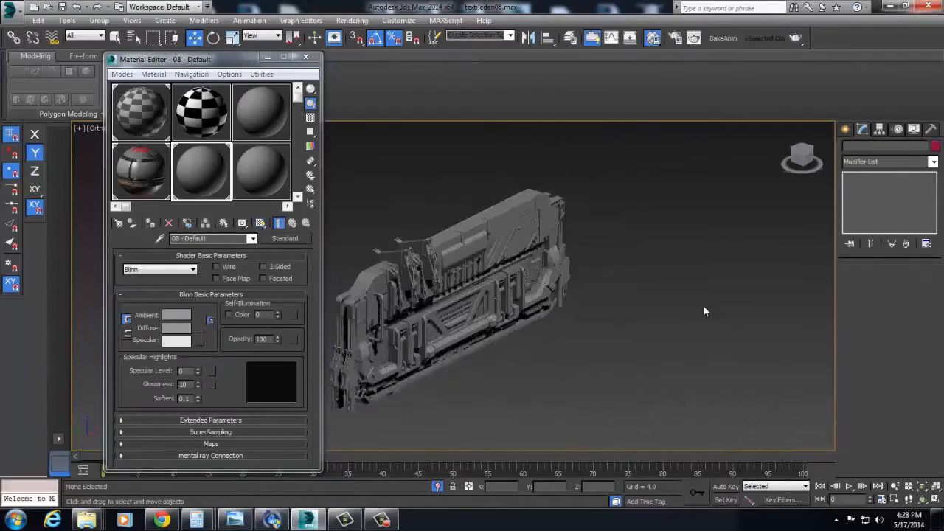
# Step: Switch to the perspective view and examine the front of the untextured mesh around its upper panels and grille
pyautogui.click(541, 307)
pyautogui.press('p')
pyautogui.keyDown('alt'); pyautogui.moveTo(592, 318); pyautogui.dragTo(551, 396, button='middle'); pyautogui.keyUp('alt')
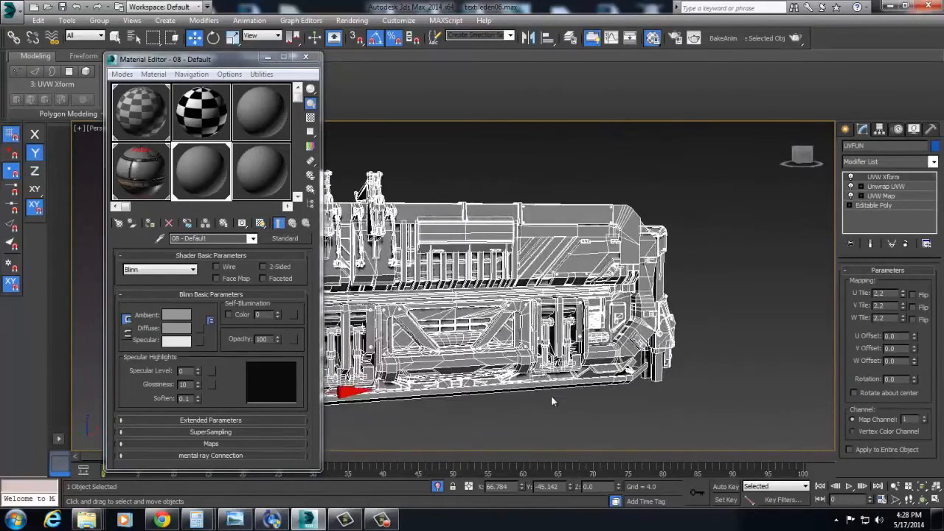
pyautogui.click(552, 400)
pyautogui.scroll(4, 626, 386)
pyautogui.scroll(-6, 620, 369)
pyautogui.moveTo(609, 309)
pyautogui.keyDown('alt'); pyautogui.mouseDown(button='middle')
pyautogui.moveTo(580, 329)
pyautogui.moveTo(511, 264)
pyautogui.mouseUp(button='middle'); pyautogui.keyUp('alt')
pyautogui.scroll(5, 510, 264)
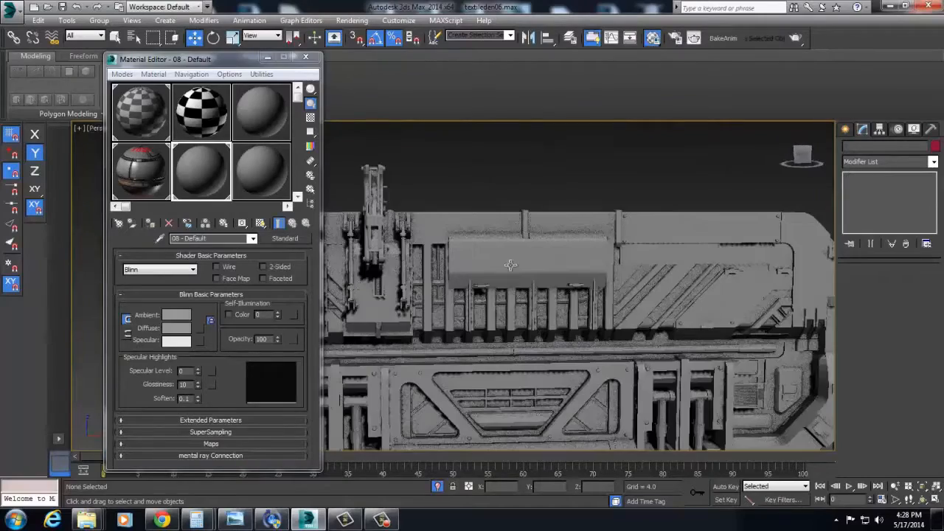
# Step: Close the material editor and examine the whole grey panel model from several angles and distances
pyautogui.click(305, 57)
pyautogui.scroll(-5, 501, 270)
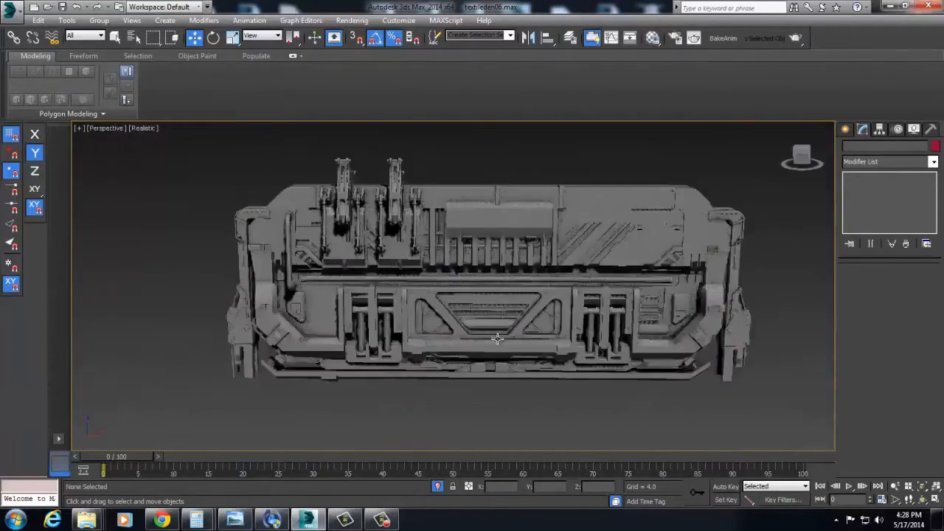
pyautogui.keyDown('alt'); pyautogui.moveTo(583, 341); pyautogui.dragTo(501, 317, button='middle'); pyautogui.keyUp('alt')
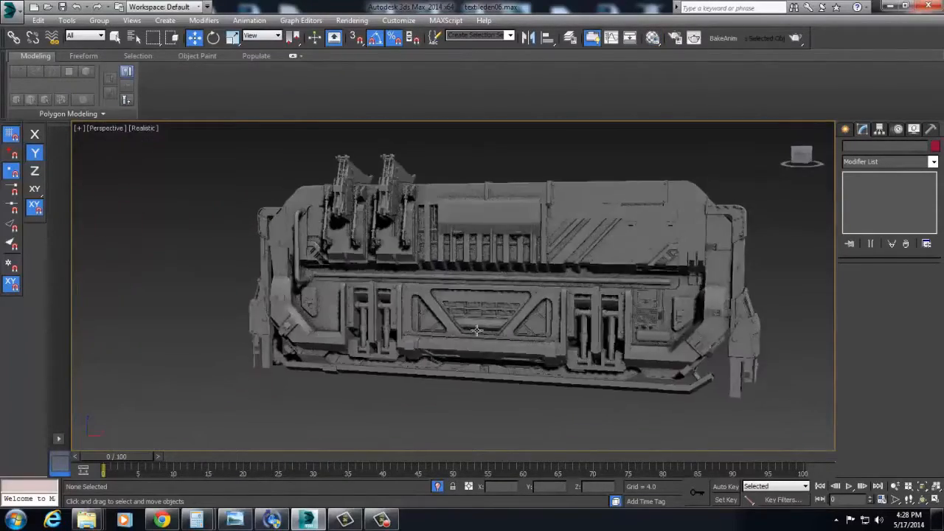
pyautogui.scroll(4, 485, 310)
pyautogui.scroll(-4, 459, 373)
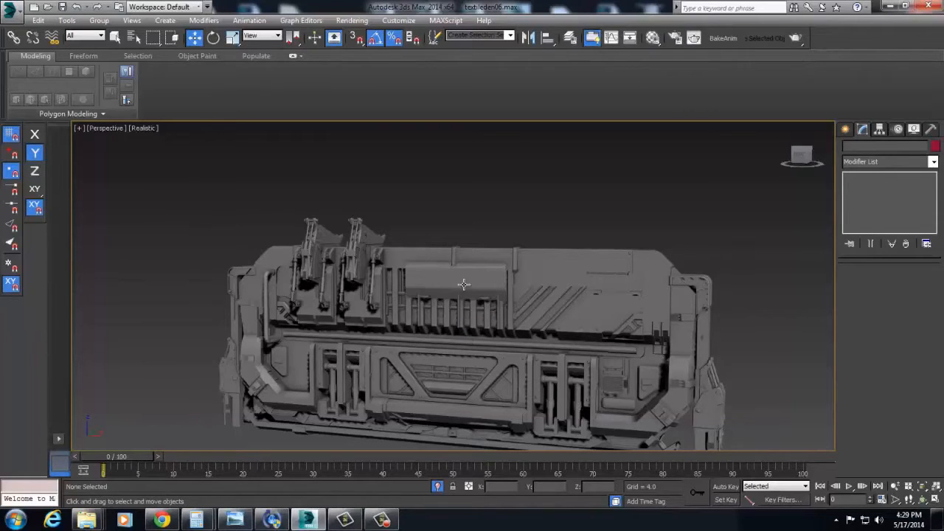
pyautogui.scroll(3, 451, 300)
pyautogui.scroll(-3, 329, 303)
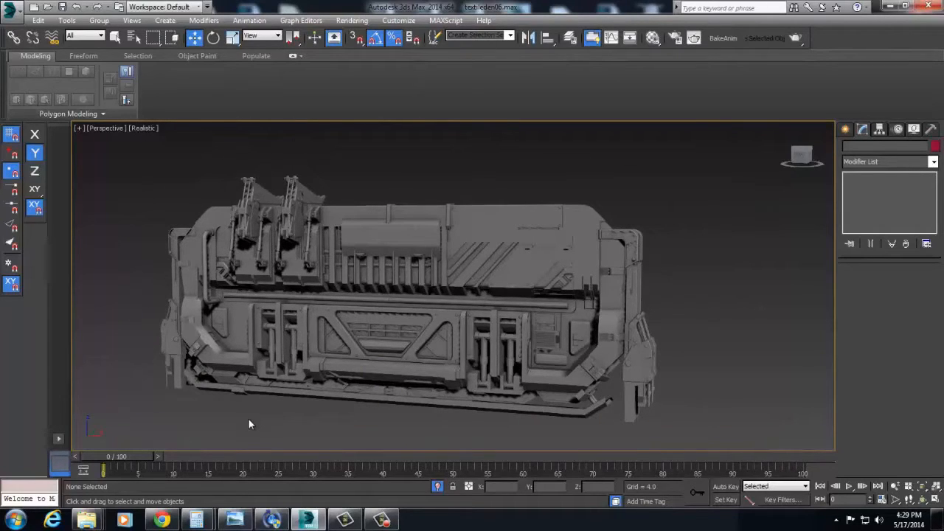
# Step: Select the grey panel mesh, frame it in the front view and turn on the viewport statistics
pyautogui.click(439, 349)
pyautogui.click(741, 337)
pyautogui.keyDown('alt'); pyautogui.moveTo(517, 345); pyautogui.dragTo(568, 348, button='middle'); pyautogui.keyUp('alt')
pyautogui.scroll(3, 520, 348)
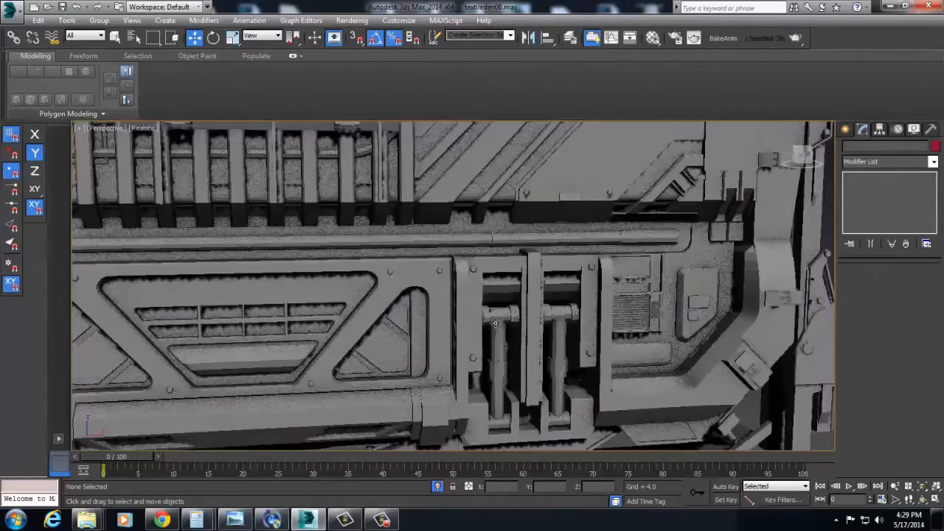
pyautogui.click(494, 324)
pyautogui.scroll(-3, 494, 324)
pyautogui.moveTo(494, 324); pyautogui.dragTo(664, 332, button='middle')
pyautogui.press('f')
pyautogui.press('z')
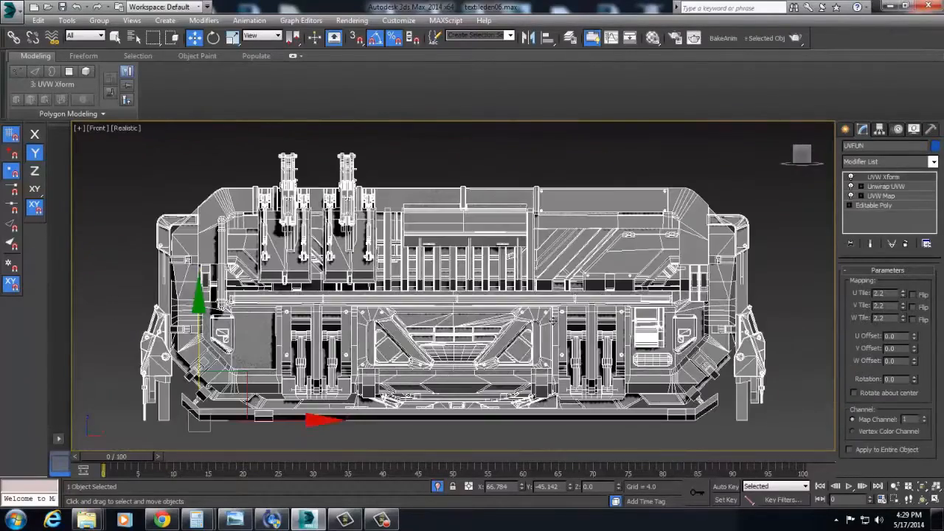
pyautogui.press('7')
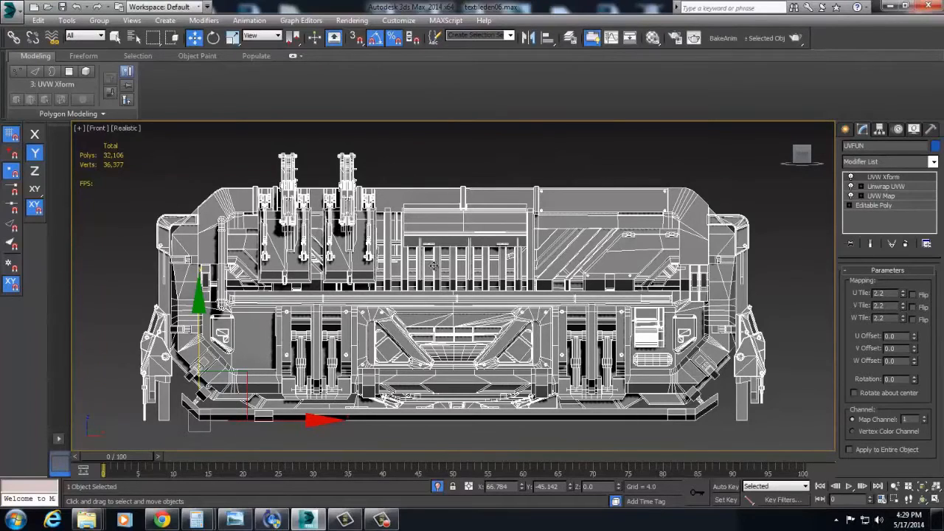
# Step: Clear the selection and examine the panel mesh in the front view and at an angle in perspective
pyautogui.moveTo(176, 218); pyautogui.dragTo(334, 251, button='middle')
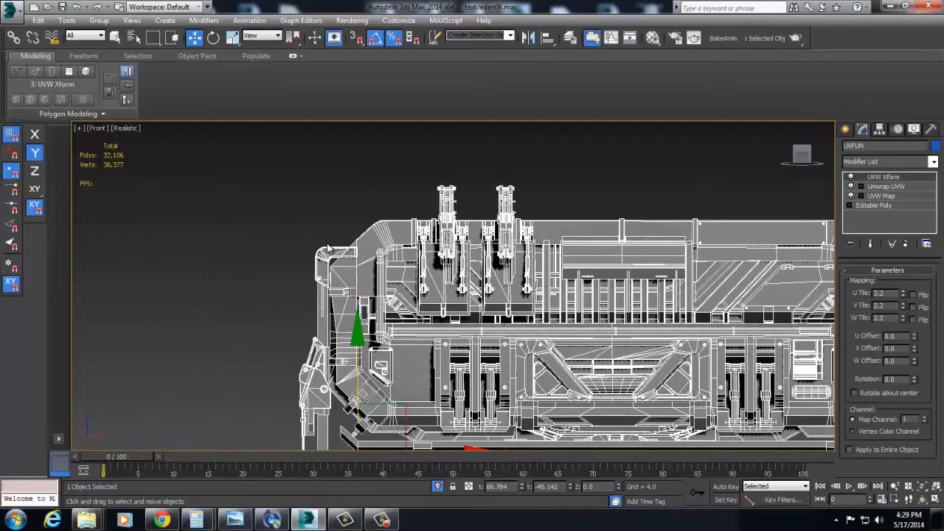
pyautogui.click(617, 168)
pyautogui.scroll(-2, 243, 216)
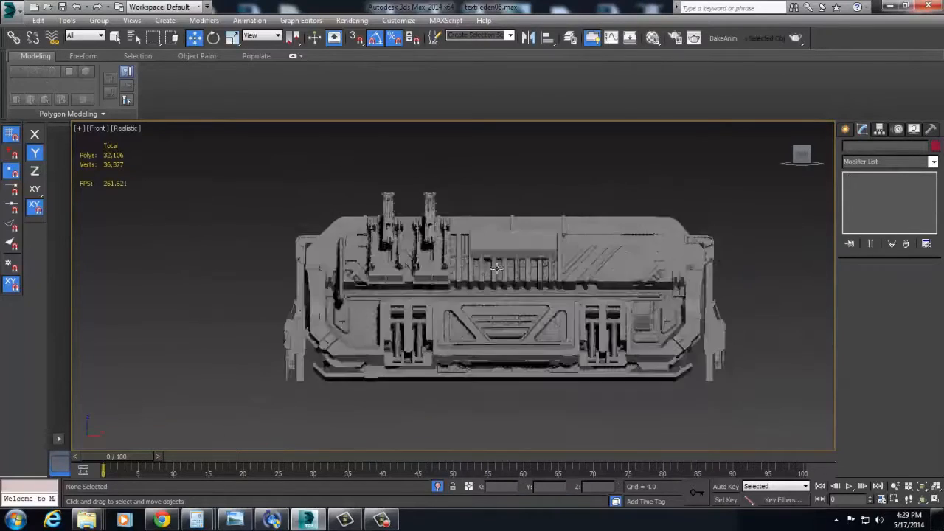
pyautogui.scroll(2, 581, 325)
pyautogui.keyDown('alt'); pyautogui.moveTo(547, 326); pyautogui.dragTo(589, 327, button='middle'); pyautogui.keyUp('alt')
pyautogui.press('p')
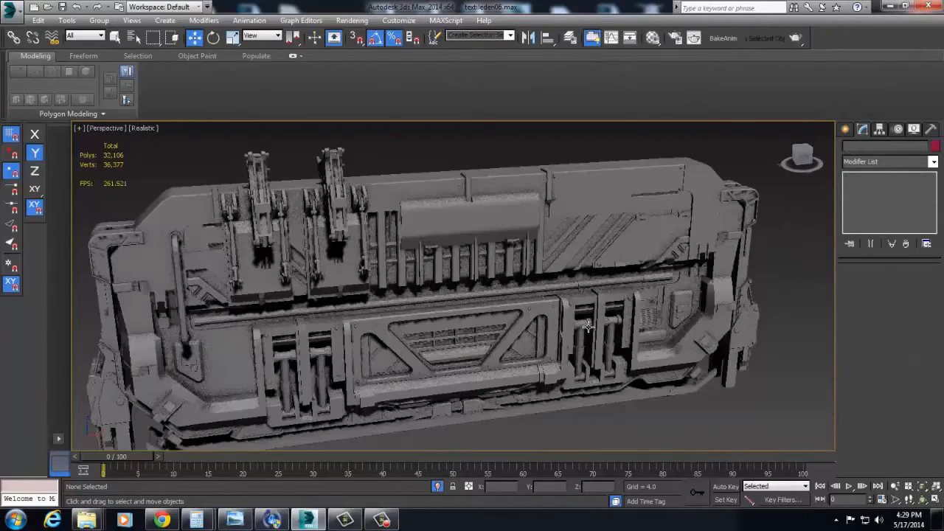
# Step: Delete the grey panel mesh and exit isolation to bring back the checker reference planes
pyautogui.click(517, 223)
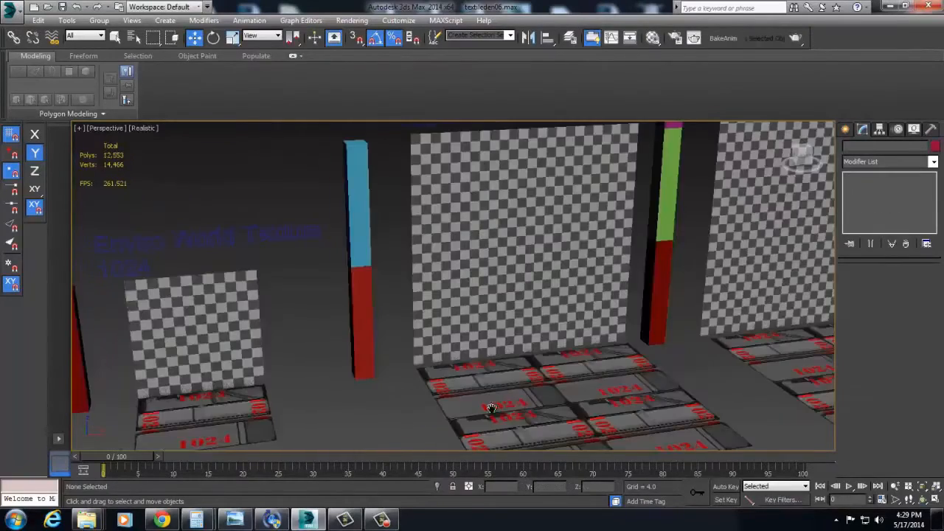
pyautogui.scroll(-2, 493, 408)
pyautogui.scroll(2, 507, 400)
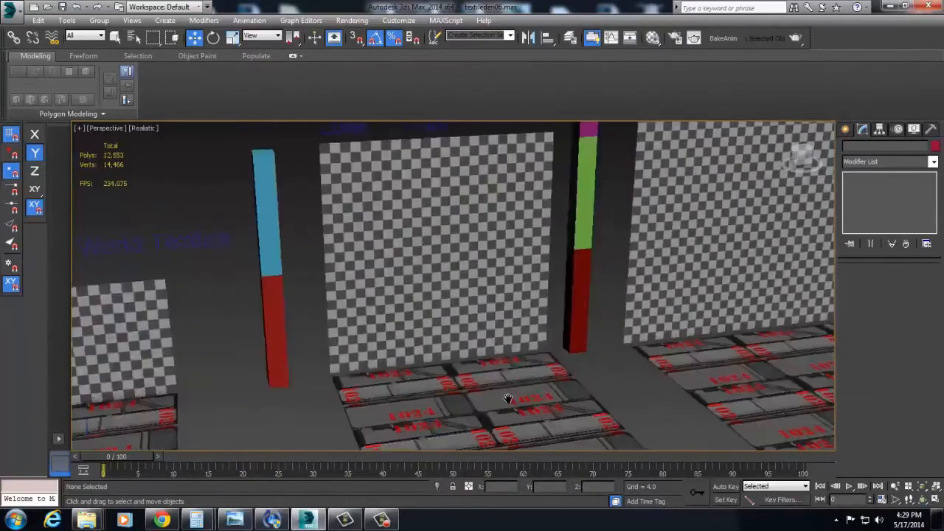
pyautogui.scroll(-4, 488, 425)
pyautogui.moveTo(487, 426); pyautogui.dragTo(494, 317, button='middle')
pyautogui.scroll(3, 494, 318)
pyautogui.moveTo(475, 391); pyautogui.dragTo(518, 364, button='middle')
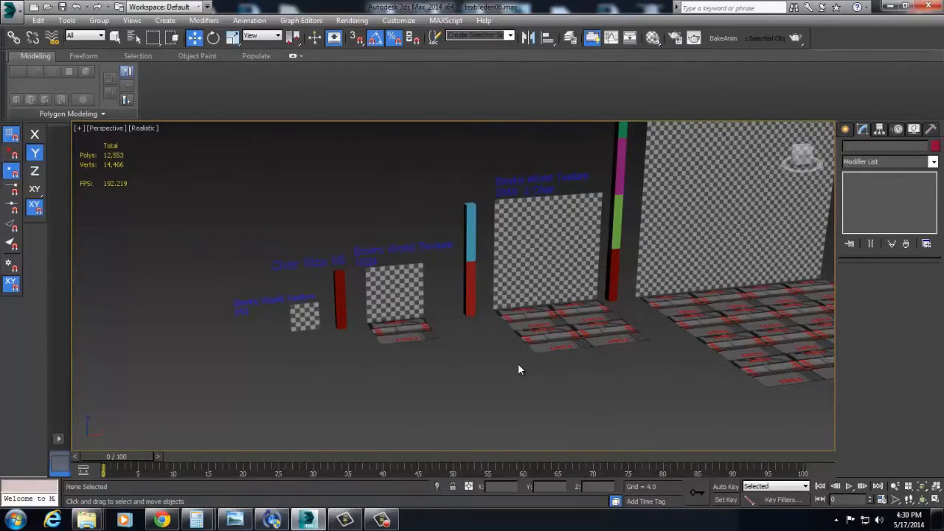
# Step: Examine the whole row of checker texture planes and the coloured height bars beside them
pyautogui.moveTo(566, 126); pyautogui.dragTo(430, 238, button='middle')
pyautogui.scroll(-3, 430, 238)
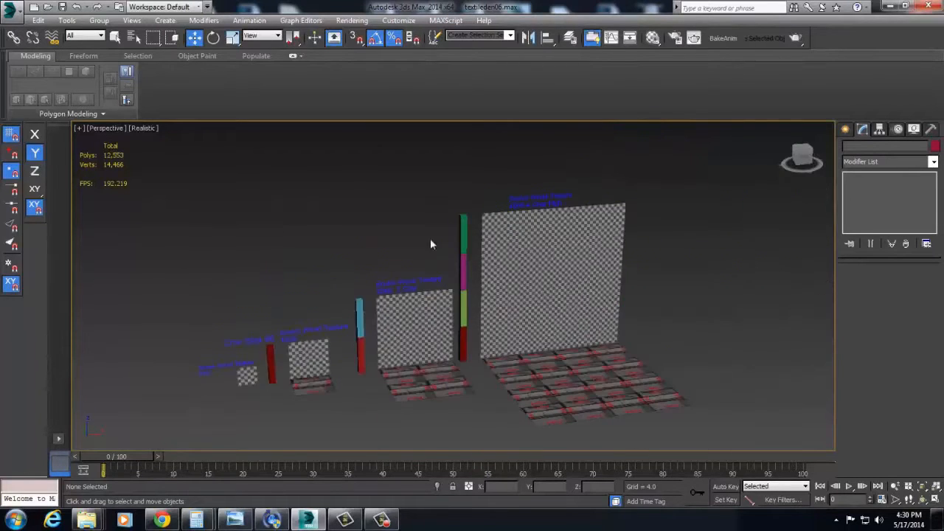
pyautogui.scroll(3, 416, 264)
pyautogui.click(593, 171)
pyautogui.click(464, 243)
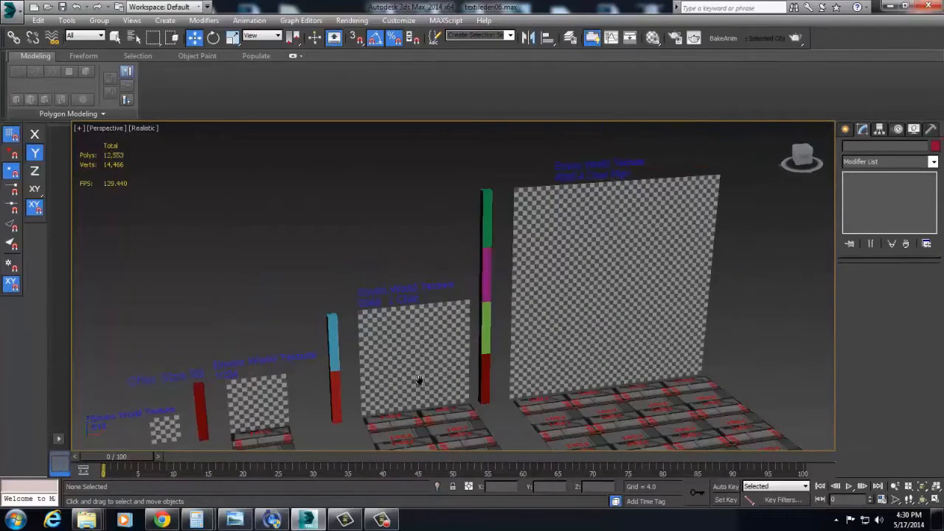
pyautogui.keyDown('alt'); pyautogui.moveTo(419, 381); pyautogui.dragTo(516, 347, button='middle'); pyautogui.keyUp('alt')
pyautogui.scroll(-3, 537, 331)
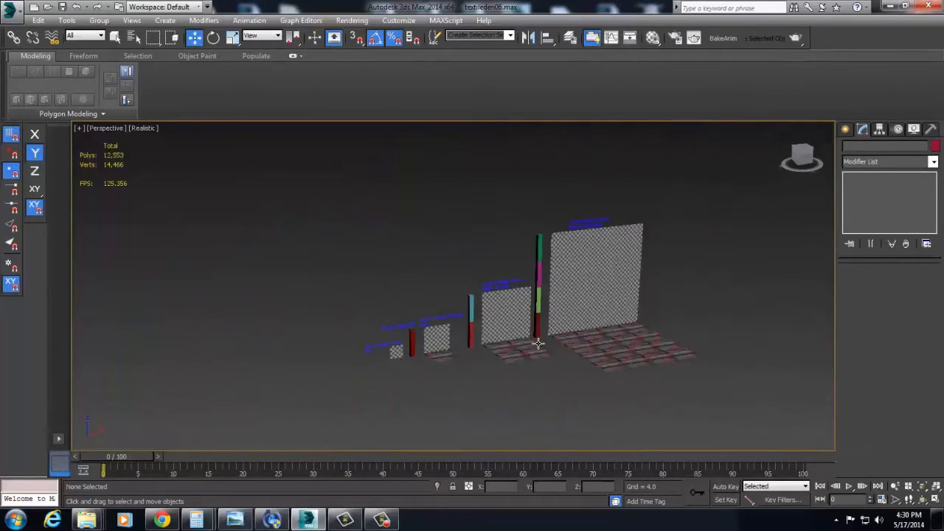
pyautogui.scroll(3, 439, 364)
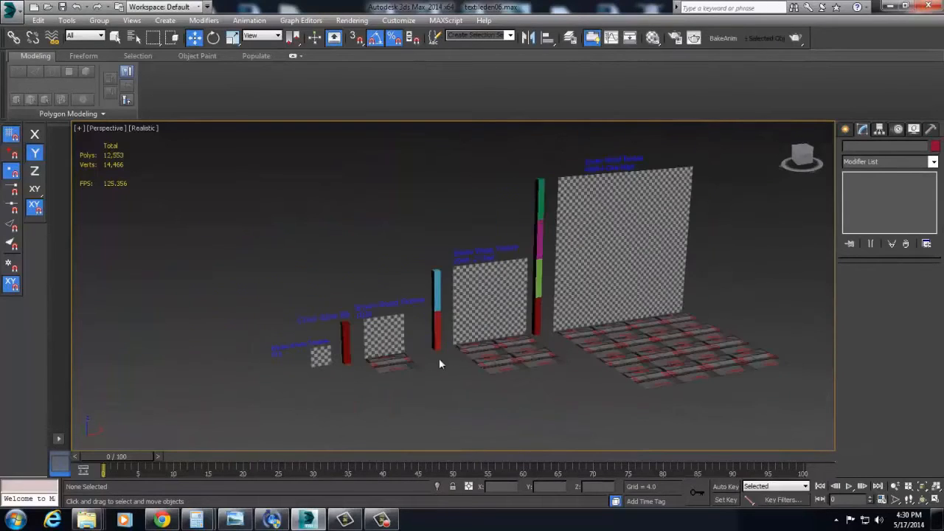
# Step: Unhide all hidden objects and select the checkered panel lying beside the 1024 floor tiles
pyautogui.rightClick(473, 192)
pyautogui.click(523, 140)
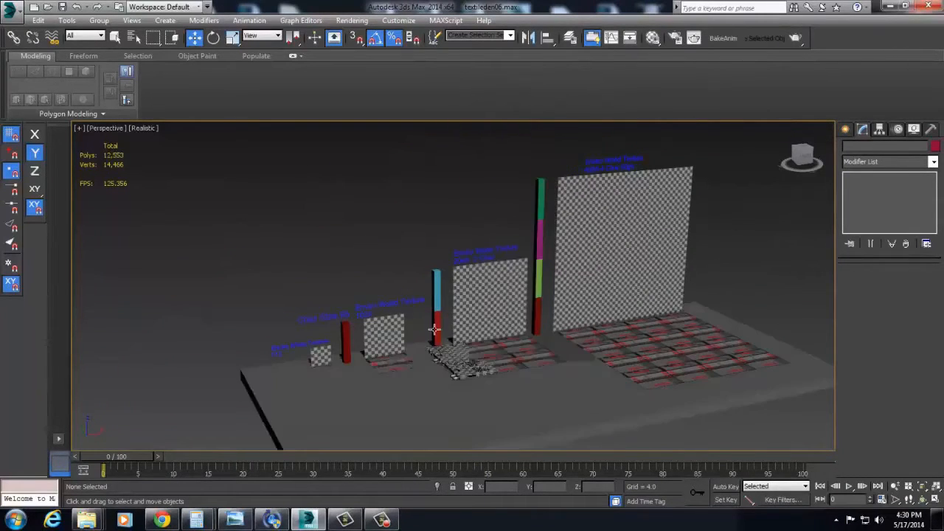
pyautogui.keyDown('alt'); pyautogui.moveTo(434, 329); pyautogui.dragTo(537, 371, button='middle'); pyautogui.keyUp('alt')
pyautogui.click(505, 348)
pyautogui.scroll(4, 521, 379)
pyautogui.scroll(3, 537, 371)
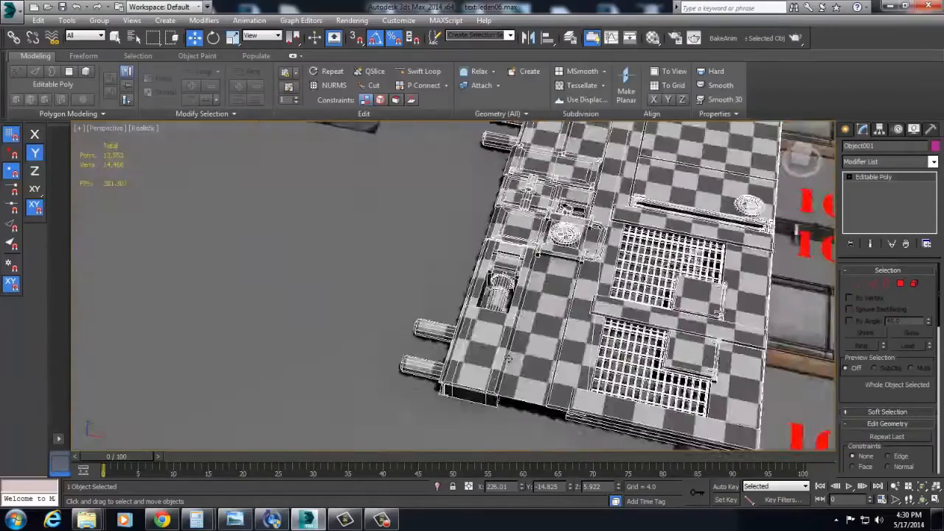
# Step: Compare the checkered panel's density with the surrounding reference planes and 1024 floor tiles, leaving nothing selected
pyautogui.scroll(-3, 553, 339)
pyautogui.keyDown('alt'); pyautogui.moveTo(553, 339); pyautogui.dragTo(560, 319, button='middle'); pyautogui.keyUp('alt')
pyautogui.keyDown('alt'); pyautogui.moveTo(573, 278); pyautogui.dragTo(558, 288, button='middle'); pyautogui.keyUp('alt')
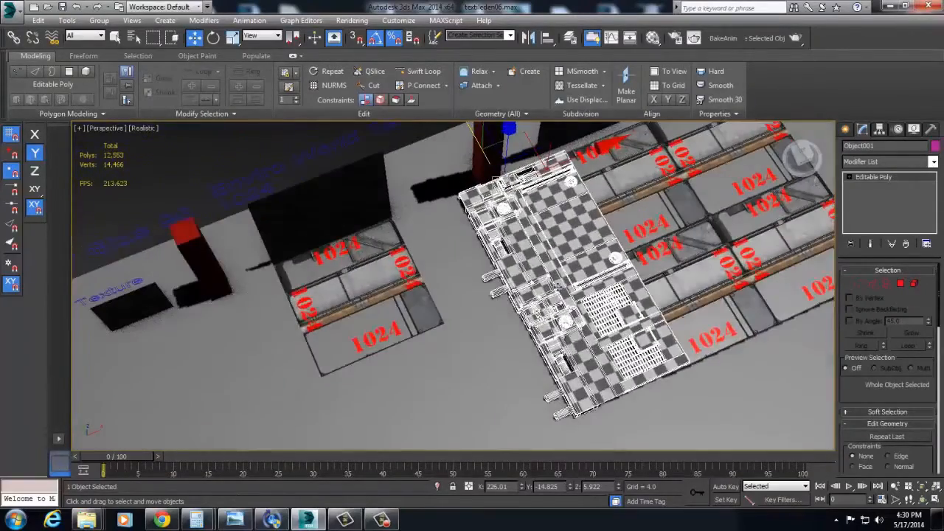
pyautogui.scroll(-2, 642, 273)
pyautogui.keyDown('alt'); pyautogui.moveTo(642, 274); pyautogui.dragTo(533, 270, button='middle'); pyautogui.keyUp('alt')
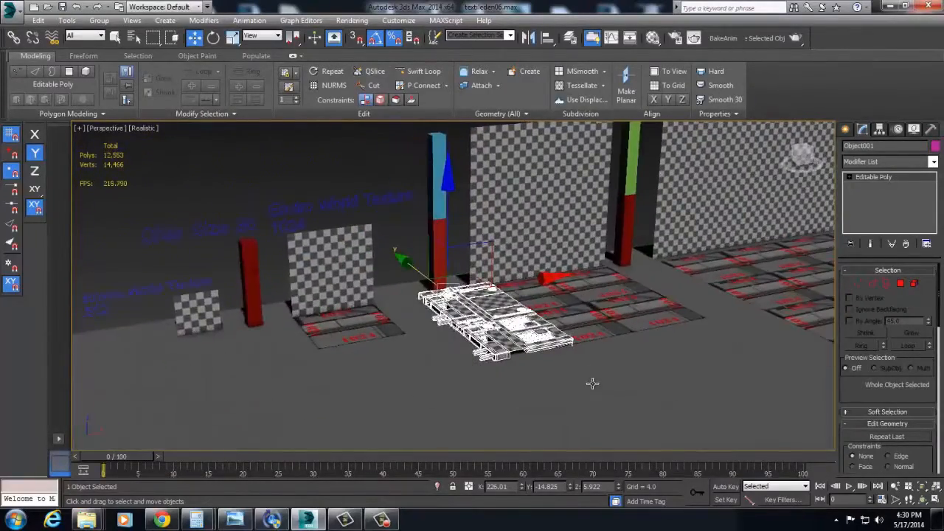
pyautogui.keyDown('alt'); pyautogui.moveTo(593, 383); pyautogui.dragTo(547, 387, button='middle'); pyautogui.keyUp('alt')
pyautogui.click(410, 184)
pyautogui.scroll(4, 409, 184)
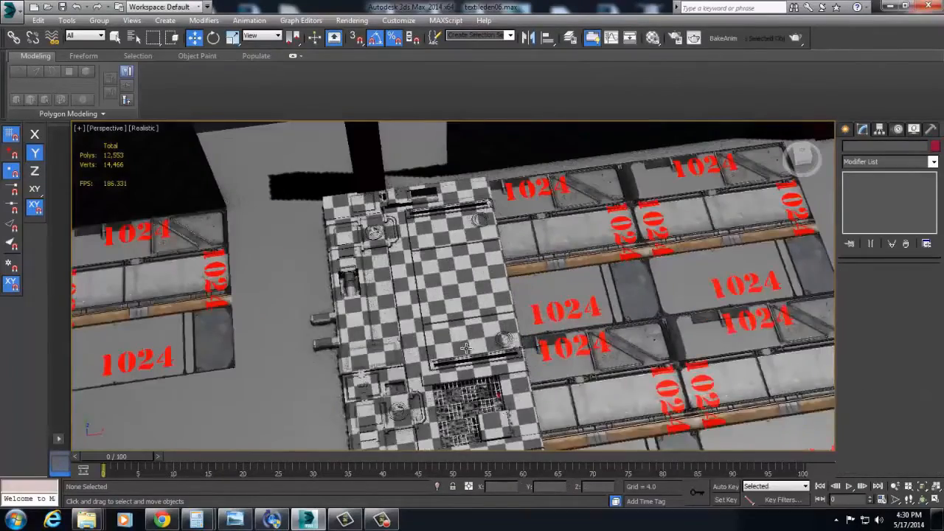
pyautogui.keyDown('alt'); pyautogui.moveTo(446, 399); pyautogui.dragTo(523, 306, button='middle'); pyautogui.keyUp('alt')
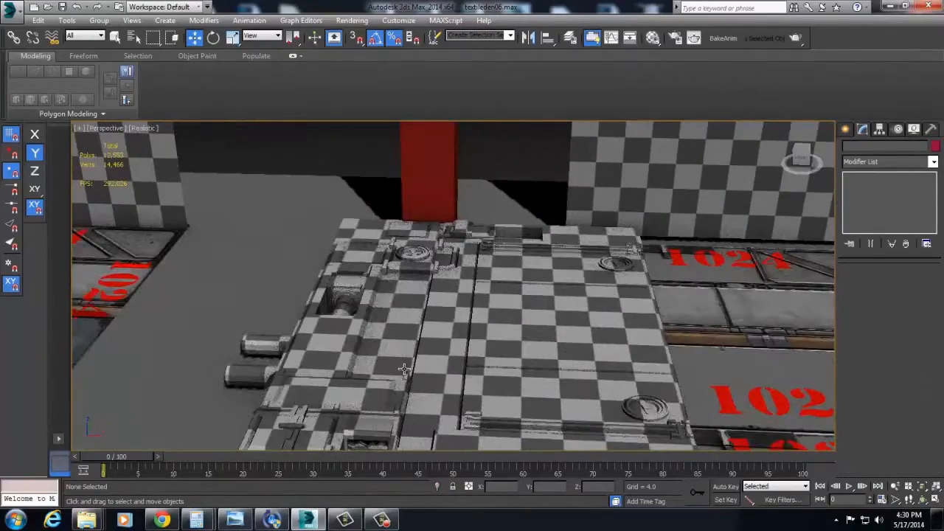
pyautogui.keyDown('alt'); pyautogui.moveTo(404, 369); pyautogui.dragTo(418, 314, button='middle'); pyautogui.keyUp('alt')
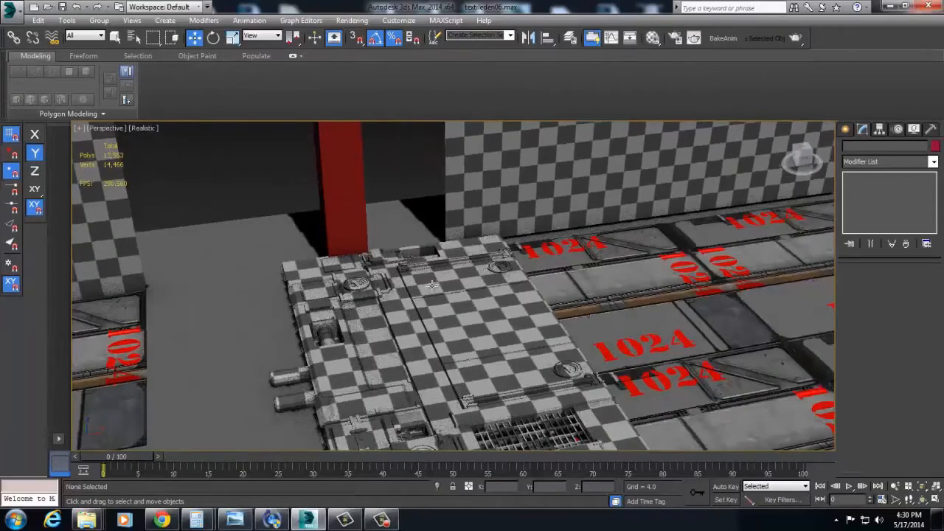
pyautogui.scroll(-3, 370, 366)
pyautogui.moveTo(371, 366)
pyautogui.keyDown('alt'); pyautogui.mouseDown(button='middle')
pyautogui.moveTo(432, 343)
pyautogui.moveTo(371, 362)
pyautogui.mouseUp(button='middle'); pyautogui.keyUp('alt')
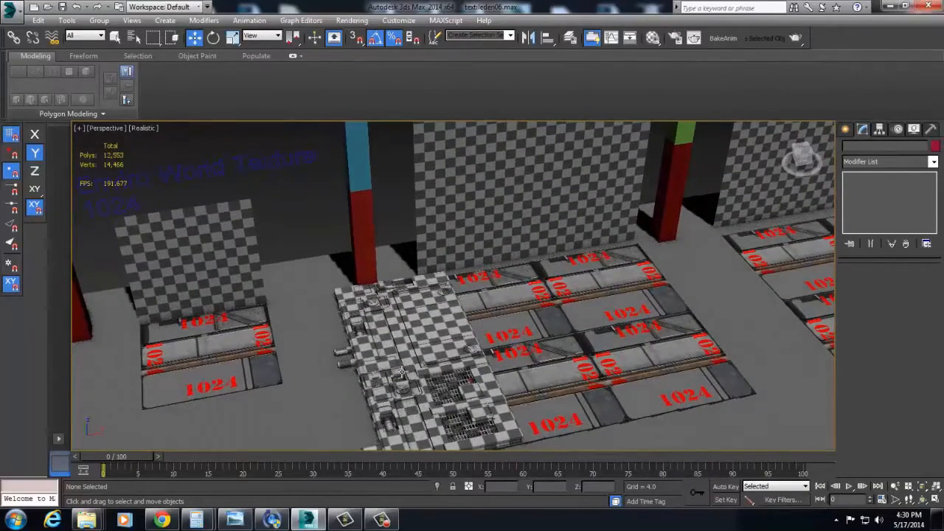
# Step: Delete the checkered panel Object001 from the floor between the tiled reference areas
pyautogui.click(407, 360)
pyautogui.click(312, 250)
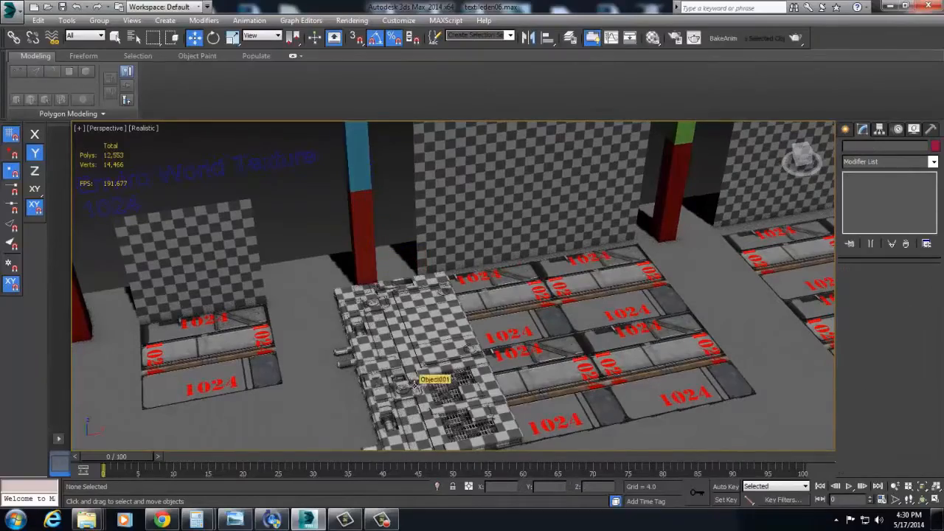
pyautogui.click(392, 342)
pyautogui.keyDown('alt'); pyautogui.moveTo(393, 341); pyautogui.dragTo(432, 337, button='middle'); pyautogui.keyUp('alt')
pyautogui.press('Delete')
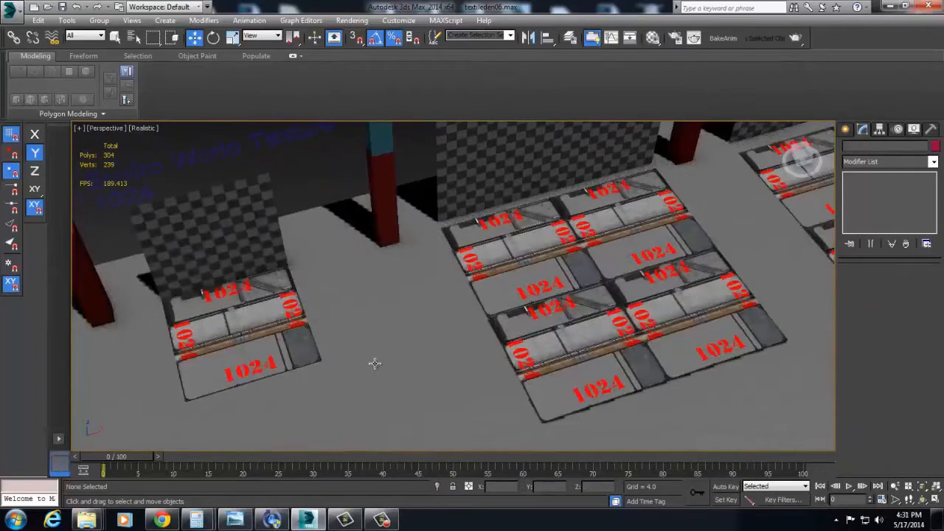